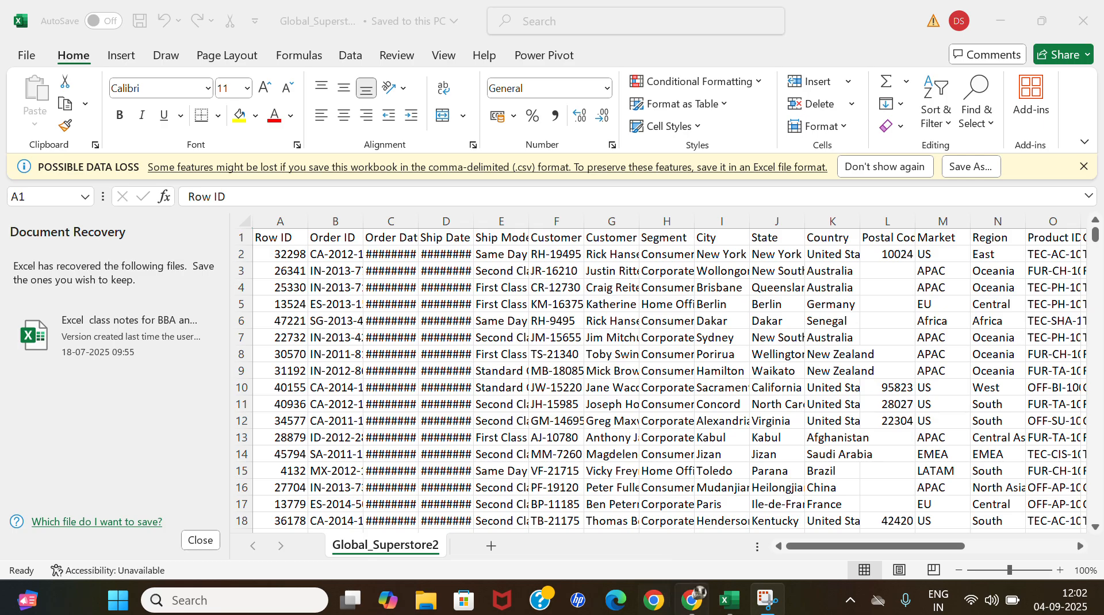
Switch to Chrome and replace the Google search with "chatgpt".
{"action": "left_click", "coordinate": [693, 601]}
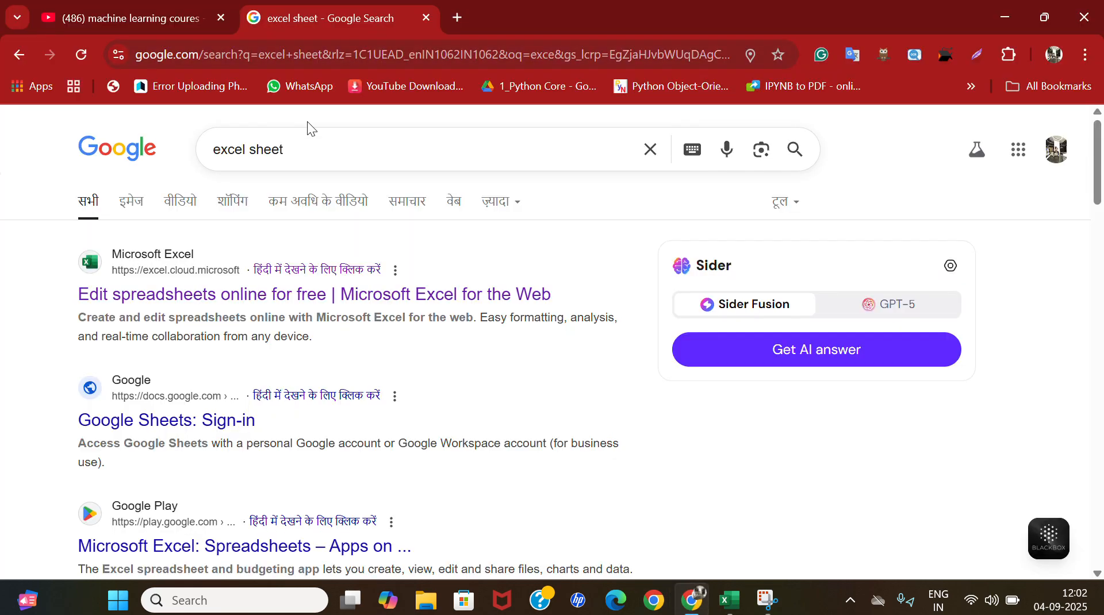
{"action": "left_click", "coordinate": [308, 165]}
{"action": "key", "text": "ctrl+a"}
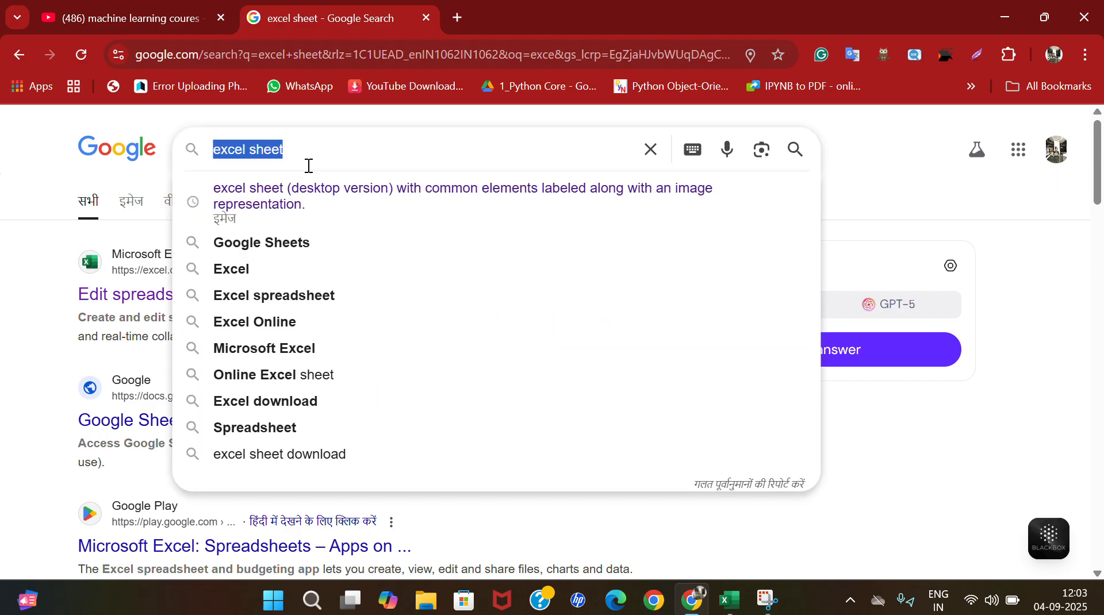
{"action": "key", "text": "BackSpace"}
{"action": "type", "text": "chat"}
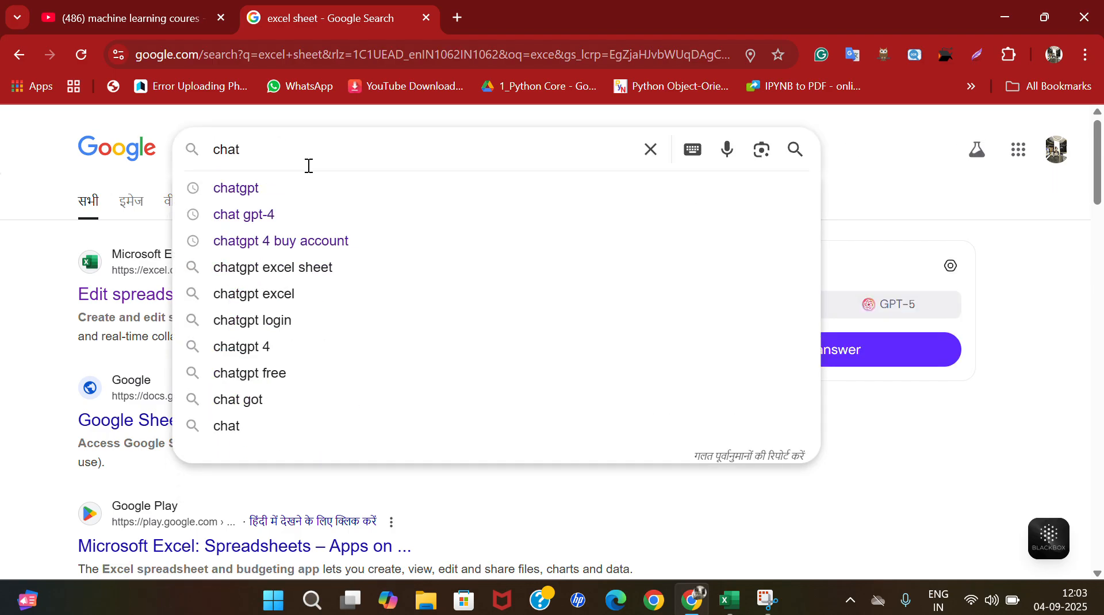
{"action": "left_click", "coordinate": [249, 189]}
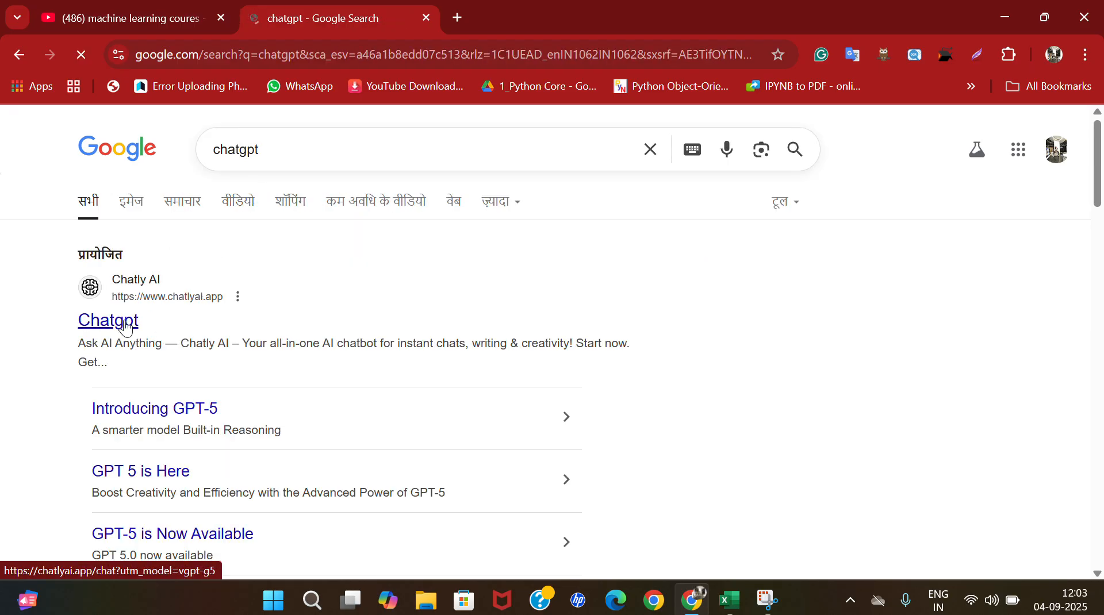
Open the sponsored Chatly result and submit the prompt "what is pivot table in excel to explain 10 th class studnet".
{"action": "left_click", "coordinate": [114, 332]}
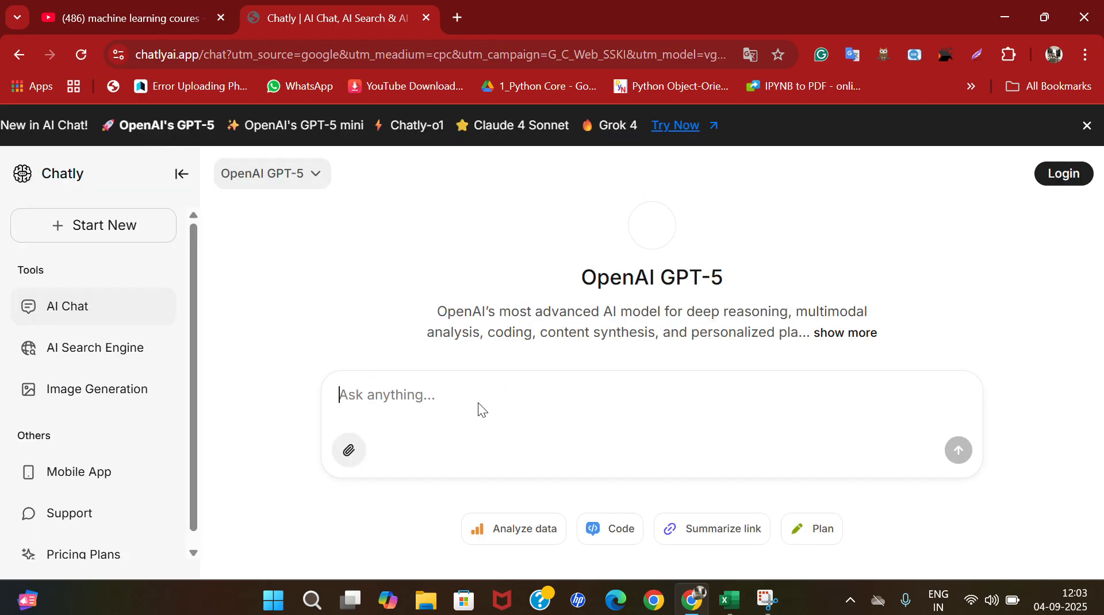
{"action": "type", "text": "what is"}
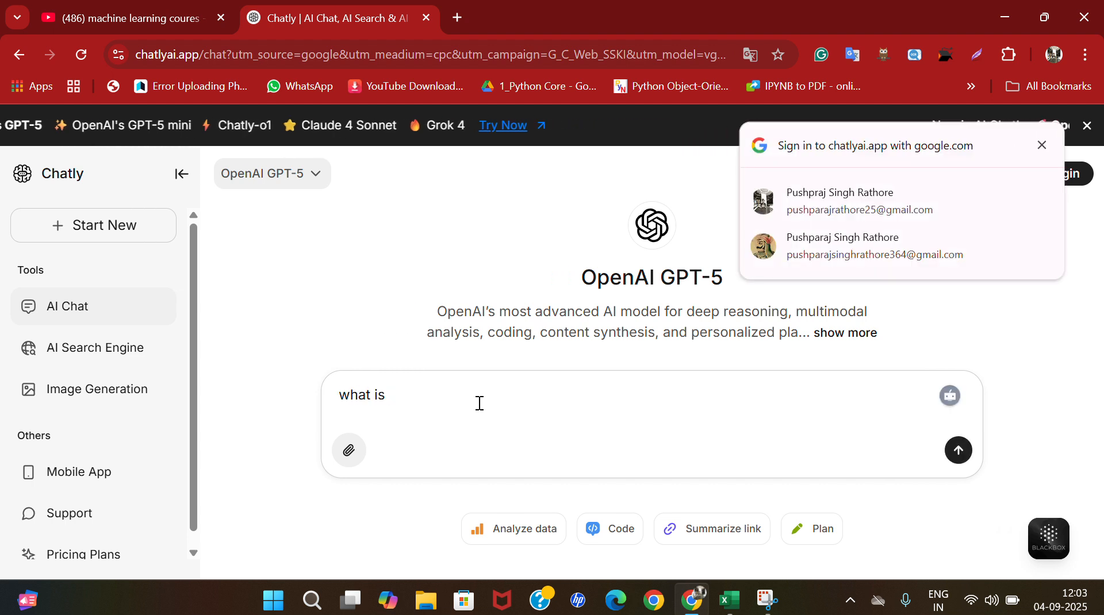
{"action": "type", "text": " p"}
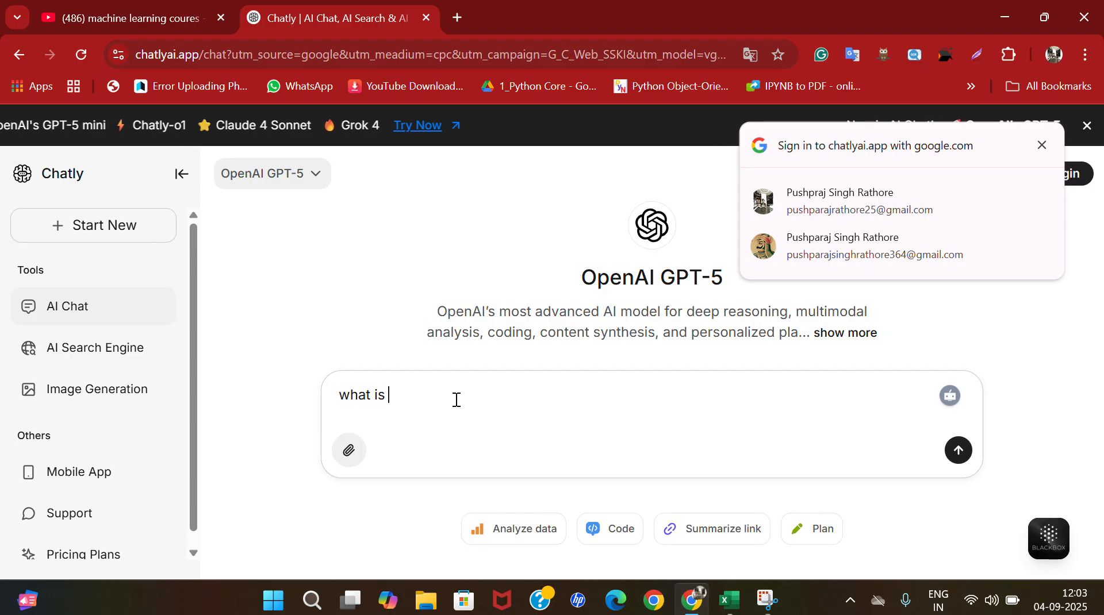
{"action": "type", "text": "ivot"}
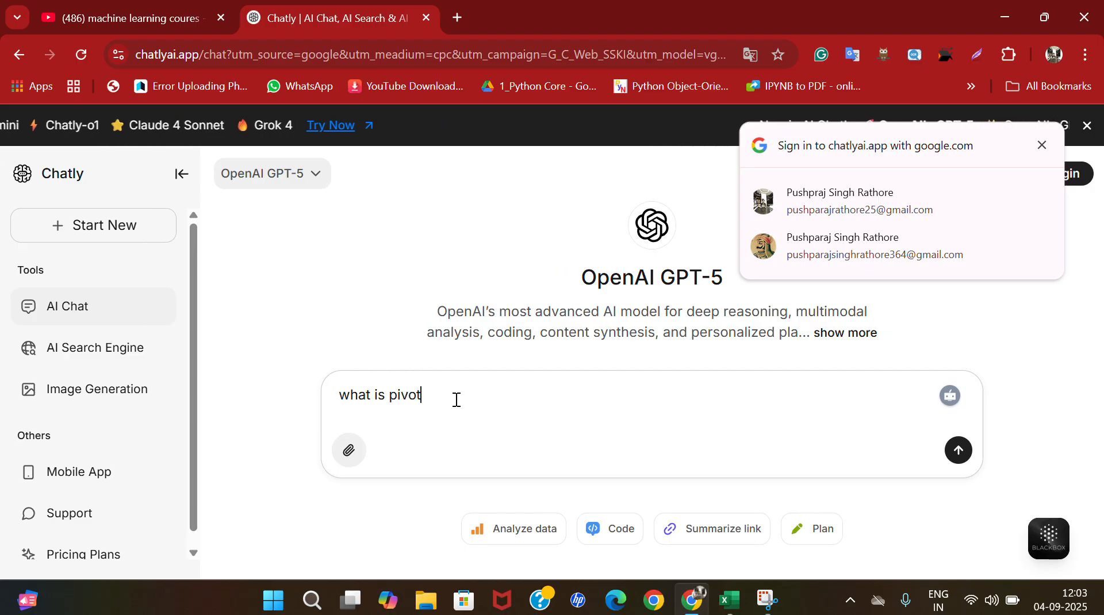
{"action": "type", "text": " table in"}
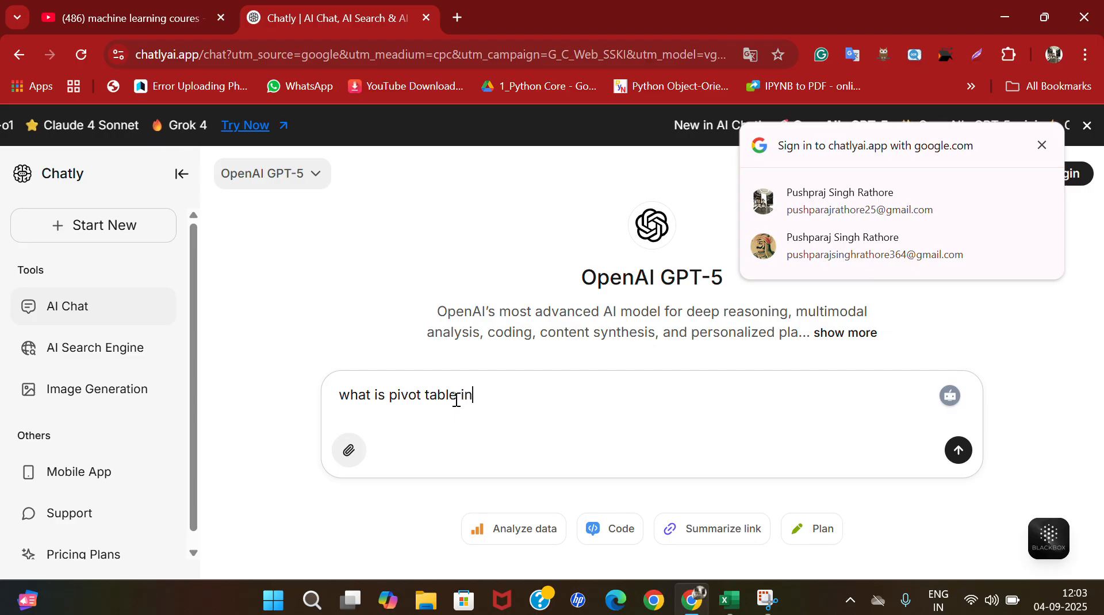
{"action": "type", "text": " excel "}
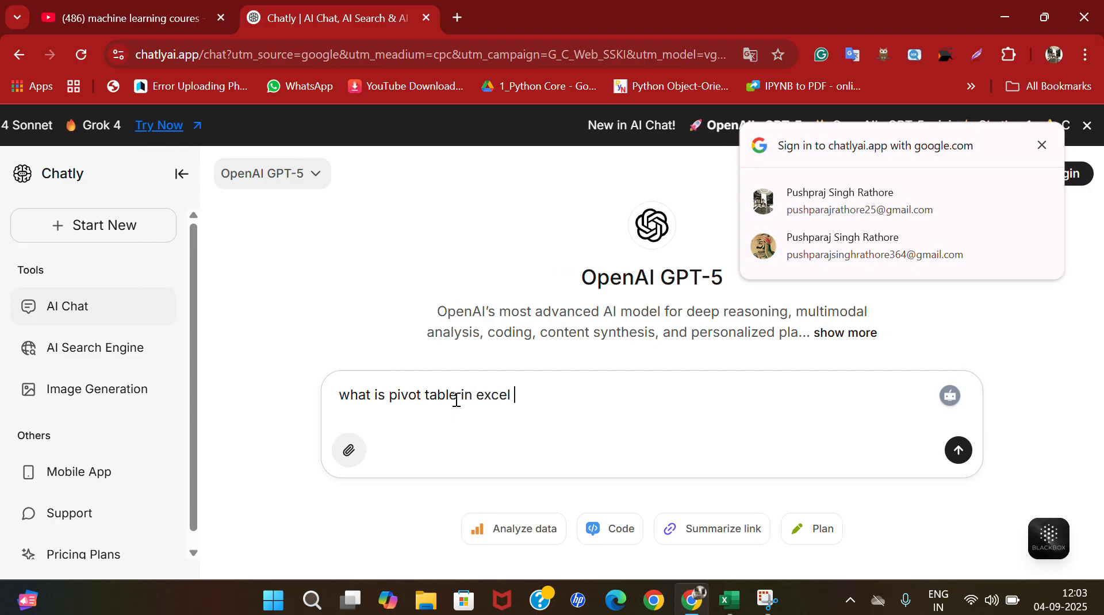
{"action": "type", "text": "to explai"}
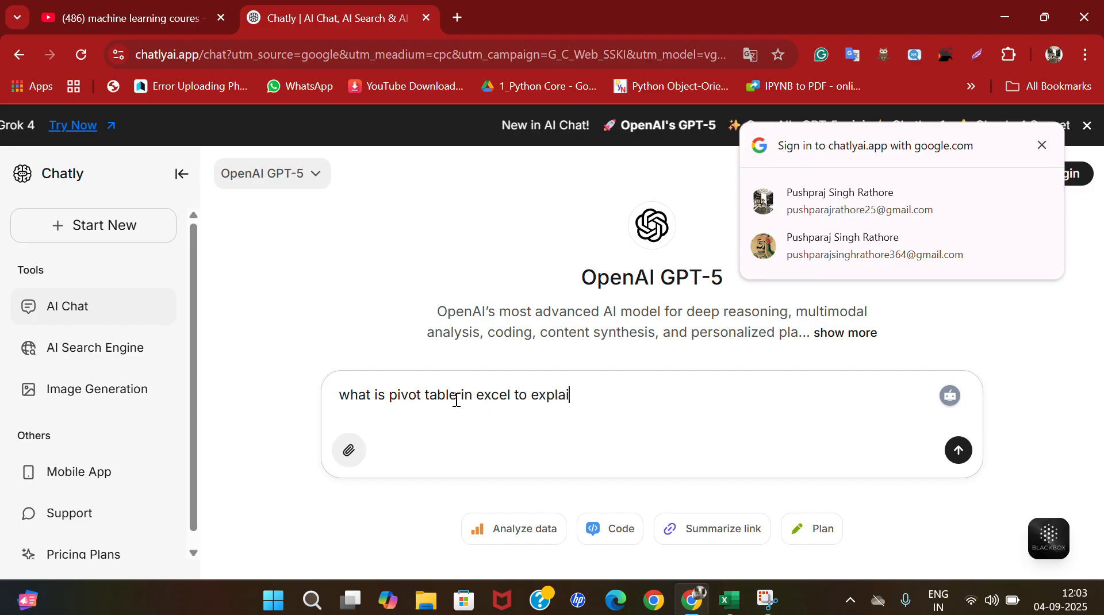
{"action": "type", "text": "n 10 t"}
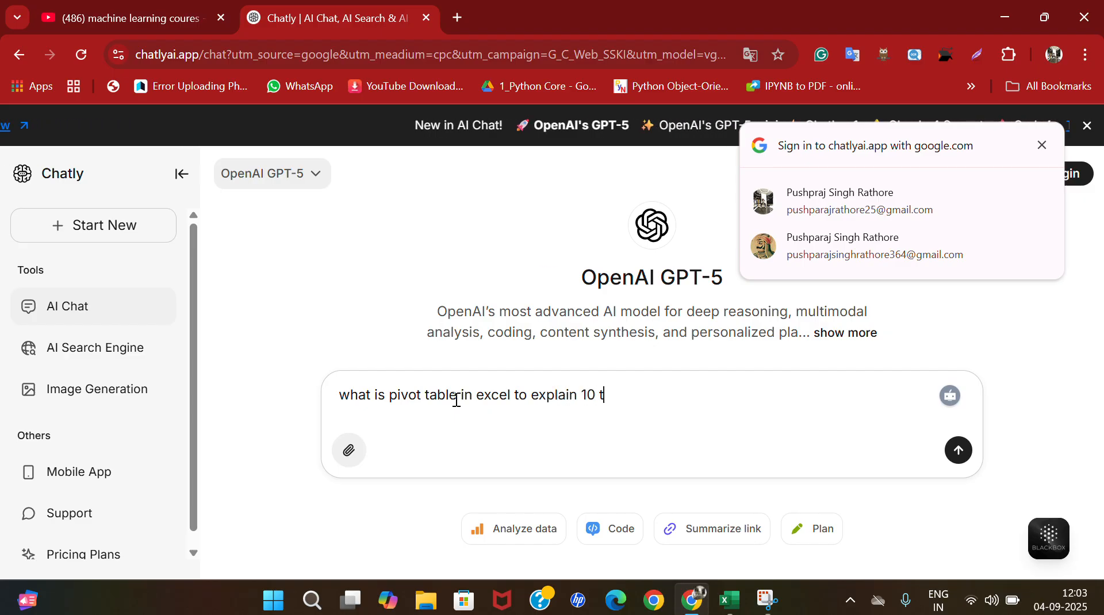
{"action": "type", "text": "h class st"}
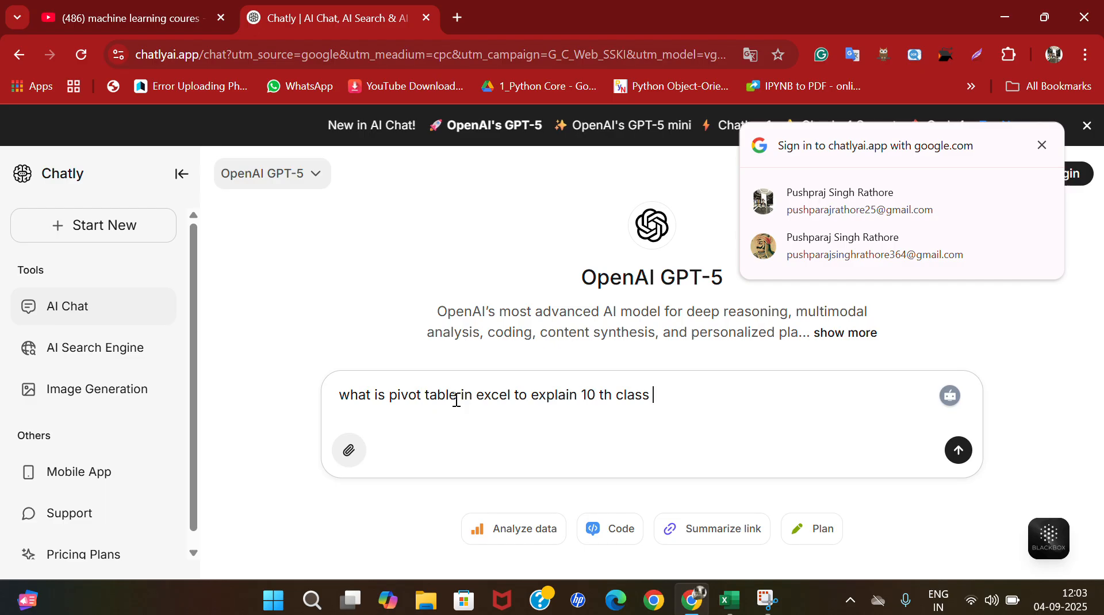
{"action": "type", "text": "udnet"}
{"action": "key", "text": "Return"}
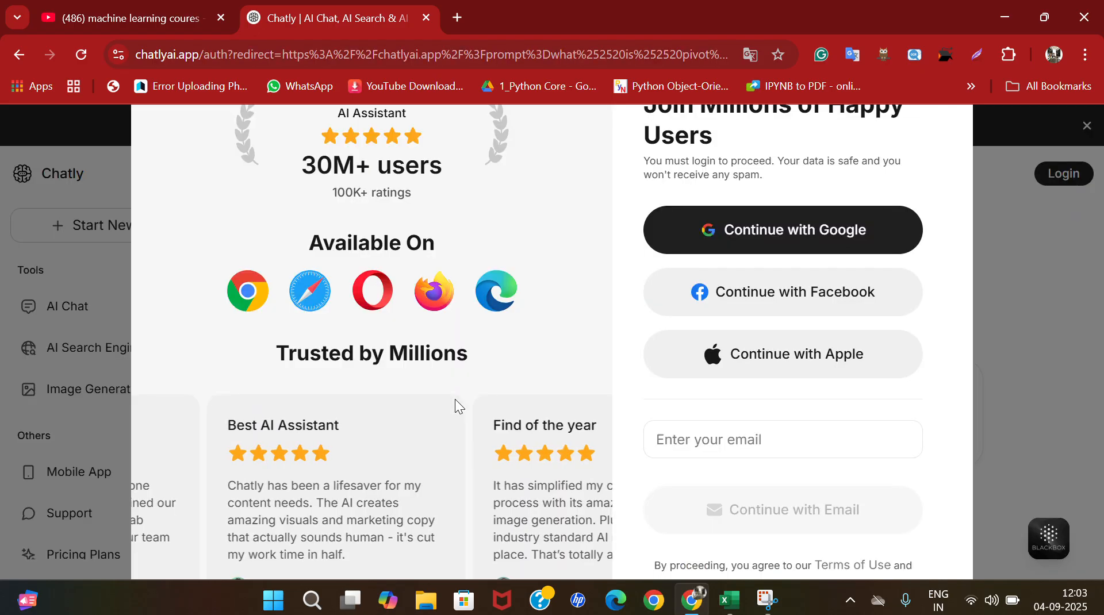
{"action": "left_click", "coordinate": [836, 227]}
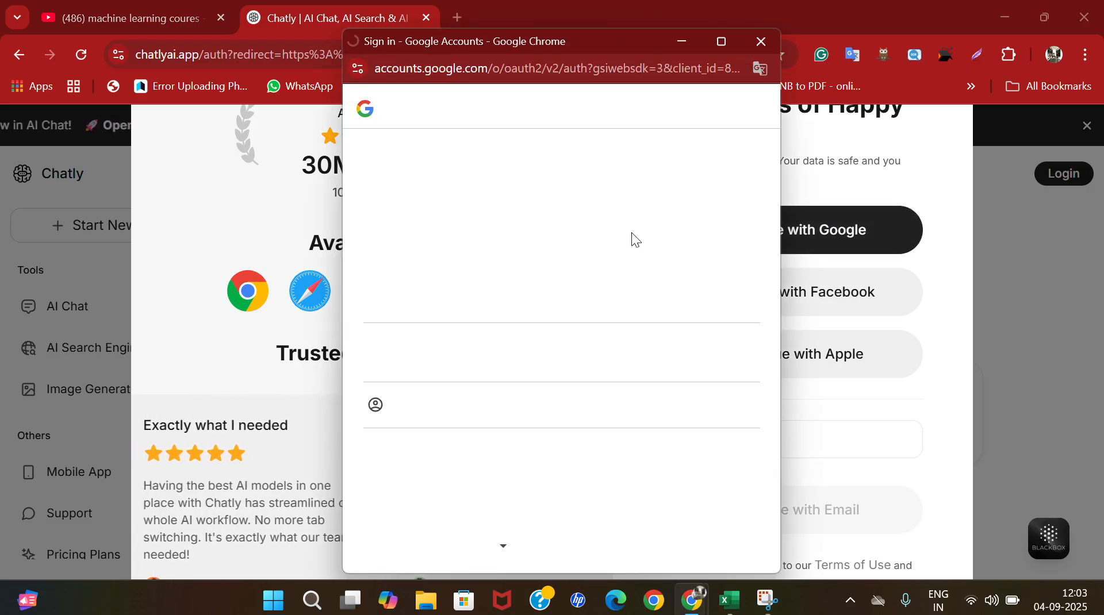
{"action": "left_click", "coordinate": [499, 306]}
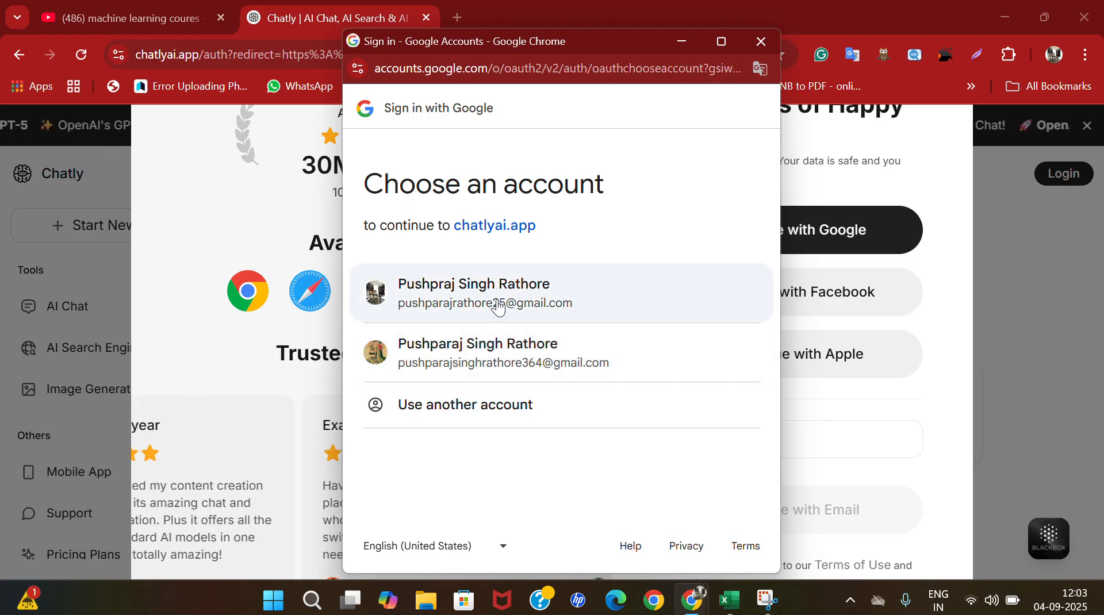
{"action": "left_click", "coordinate": [760, 41]}
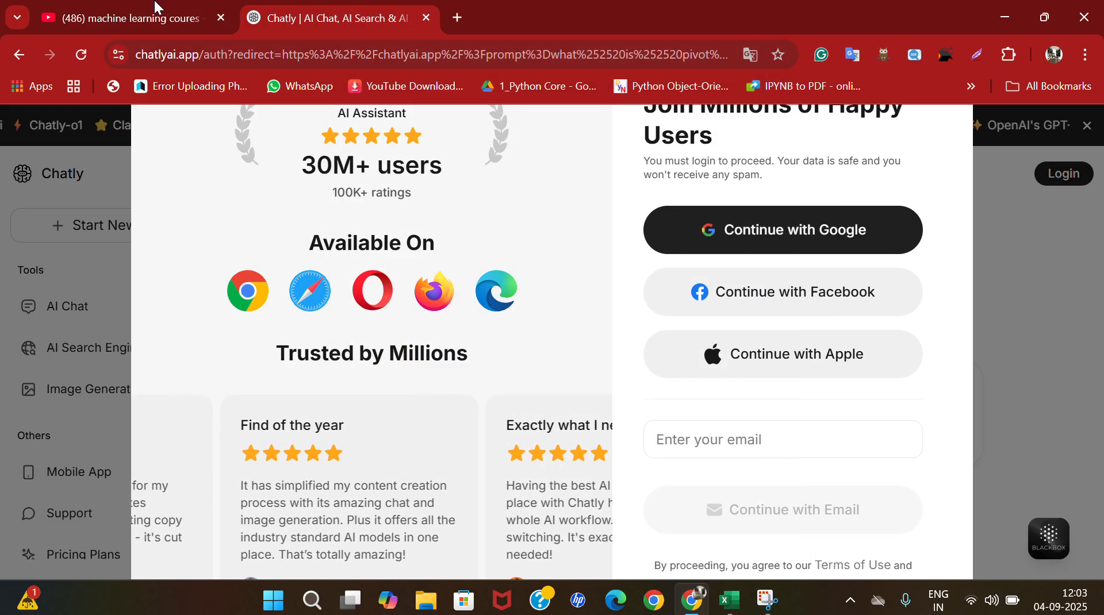
{"action": "left_click", "coordinate": [13, 58]}
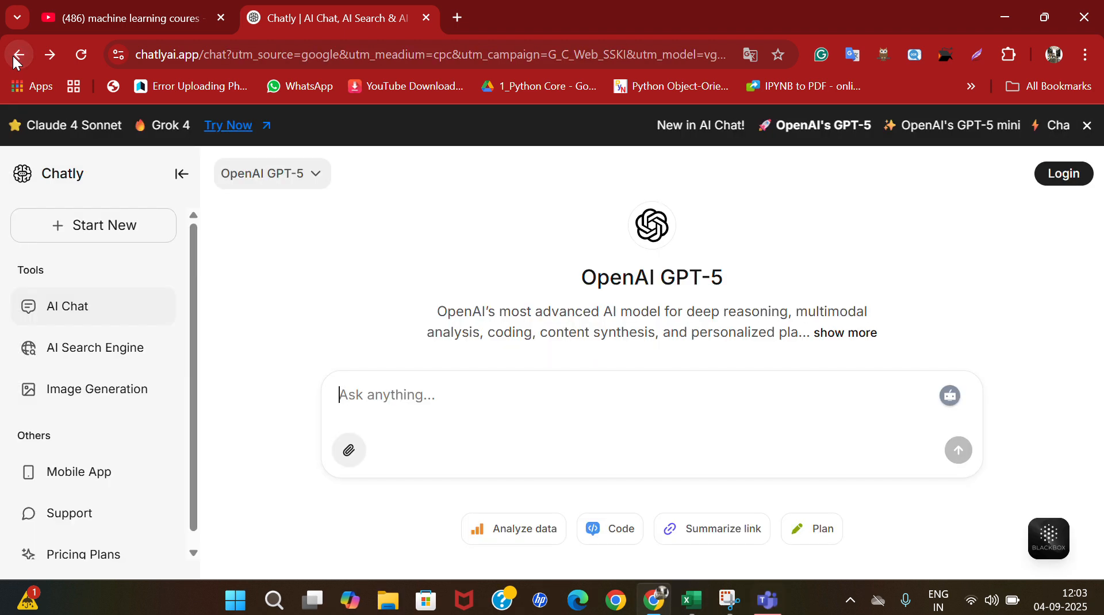
{"action": "left_click", "coordinate": [14, 58]}
Open OpenAI's "Introducing ChatGPT" page from the search results and launch ChatGPT from it.
{"action": "scroll", "coordinate": [136, 460], "scroll_direction": "down", "scroll_amount": 6}
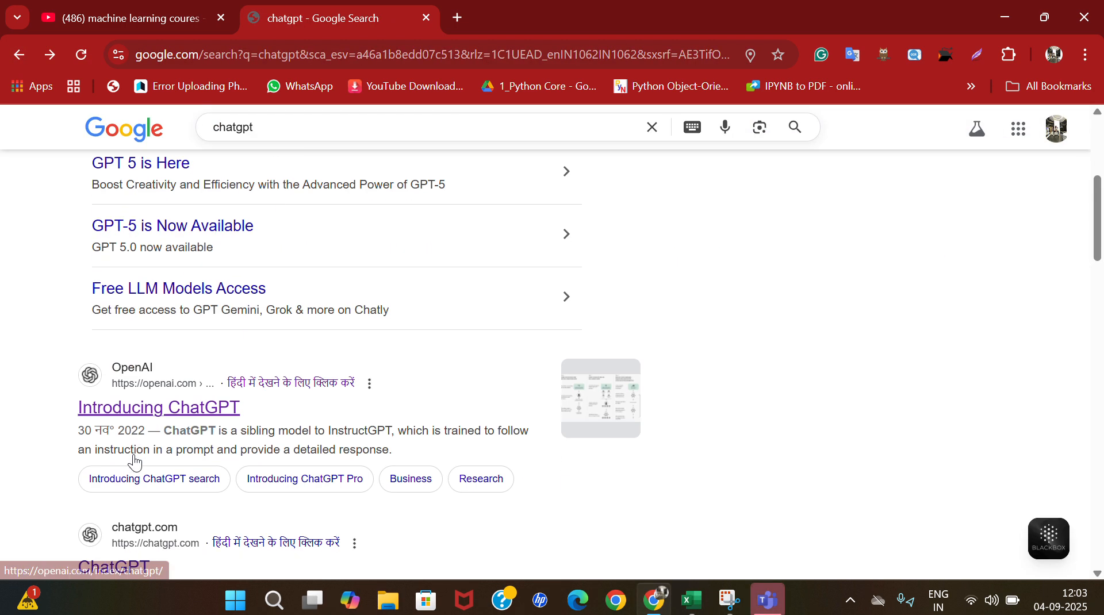
{"action": "left_click", "coordinate": [154, 370]}
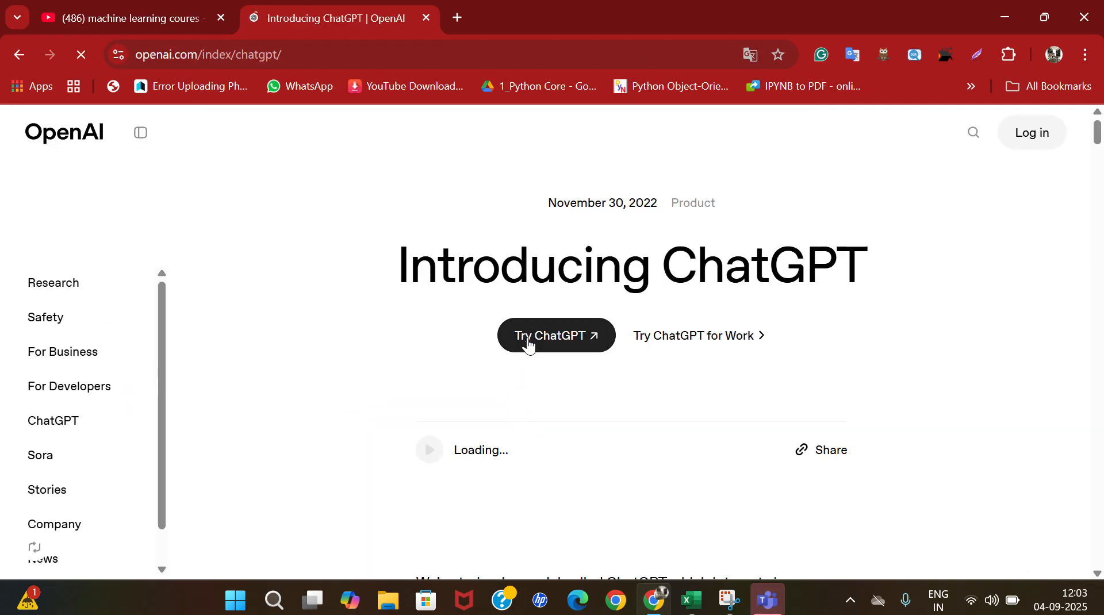
{"action": "left_click", "coordinate": [528, 340]}
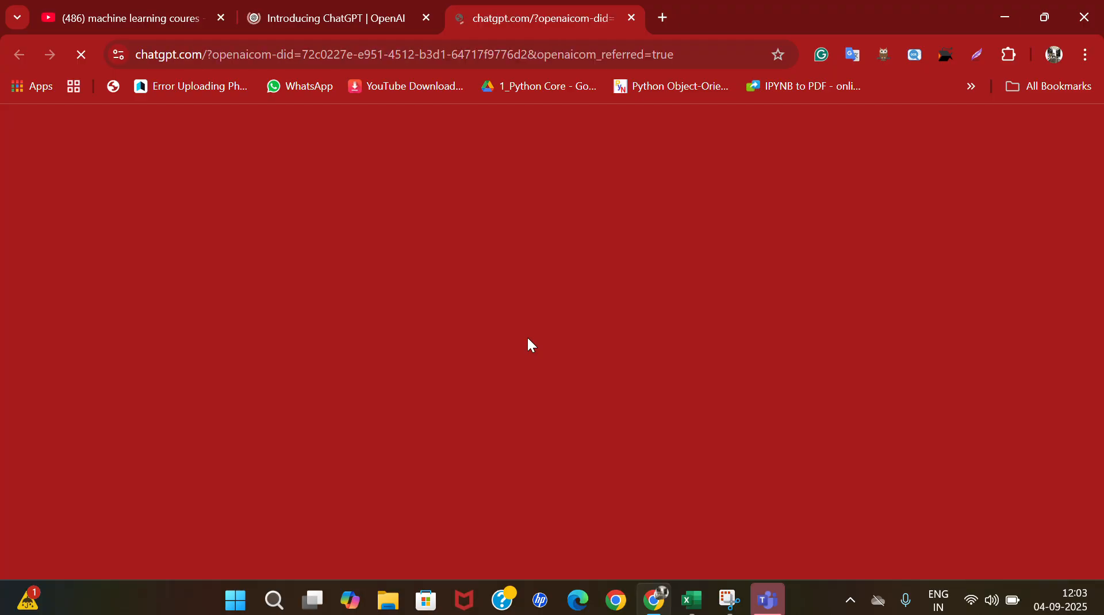
Ask ChatGPT "what is pivot table in excel to explain 10 th class studnet" and read the pivot table explanation.
{"action": "type", "text": "what u"}
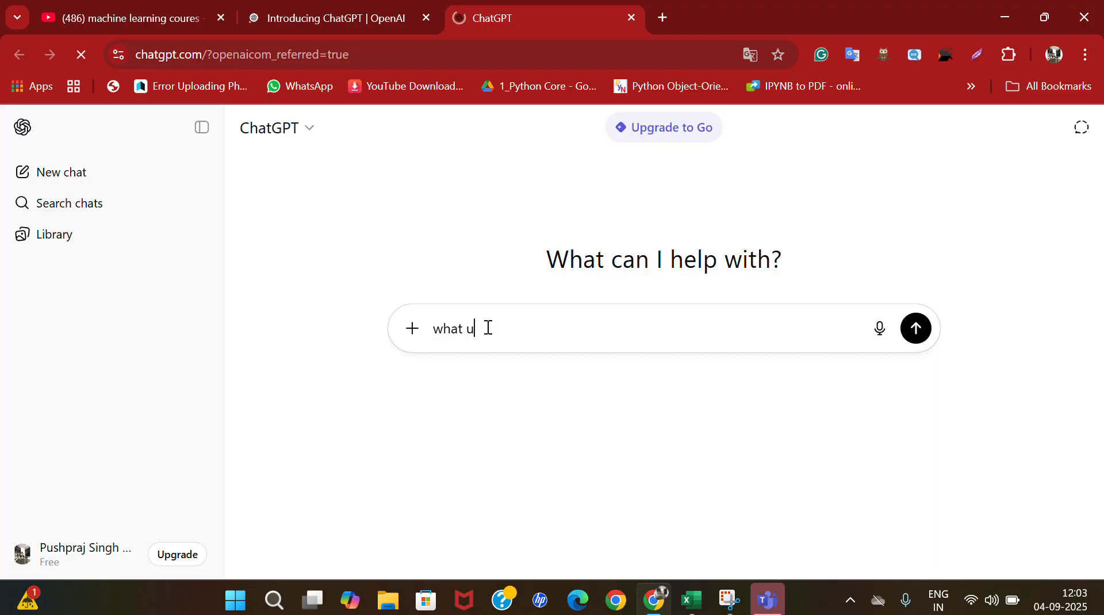
{"action": "key", "text": "BackSpace"}
{"action": "type", "text": "is pivo"}
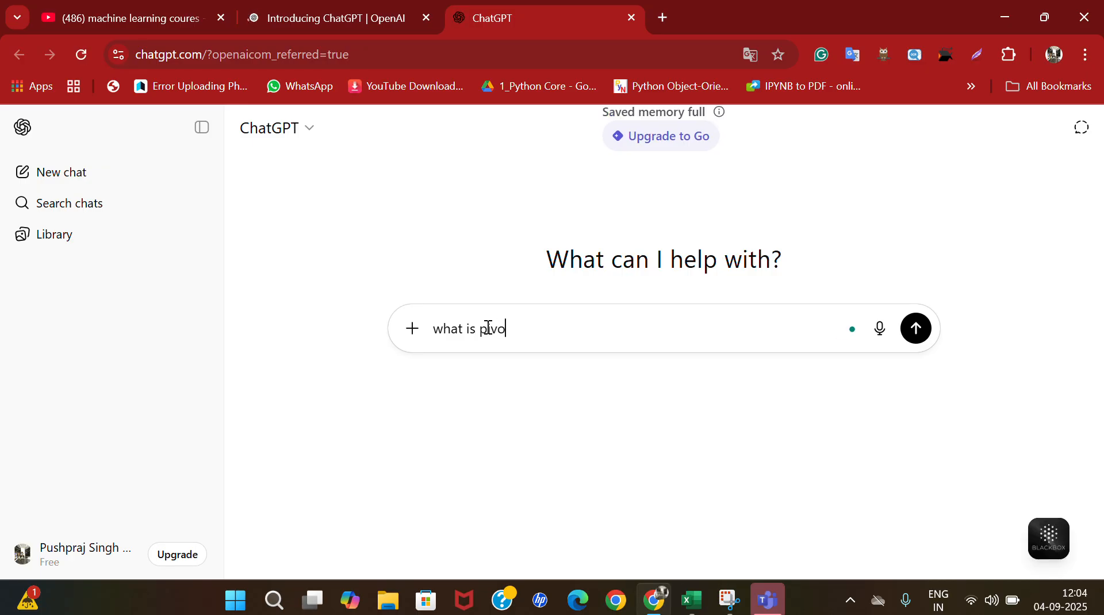
{"action": "type", "text": "t table "}
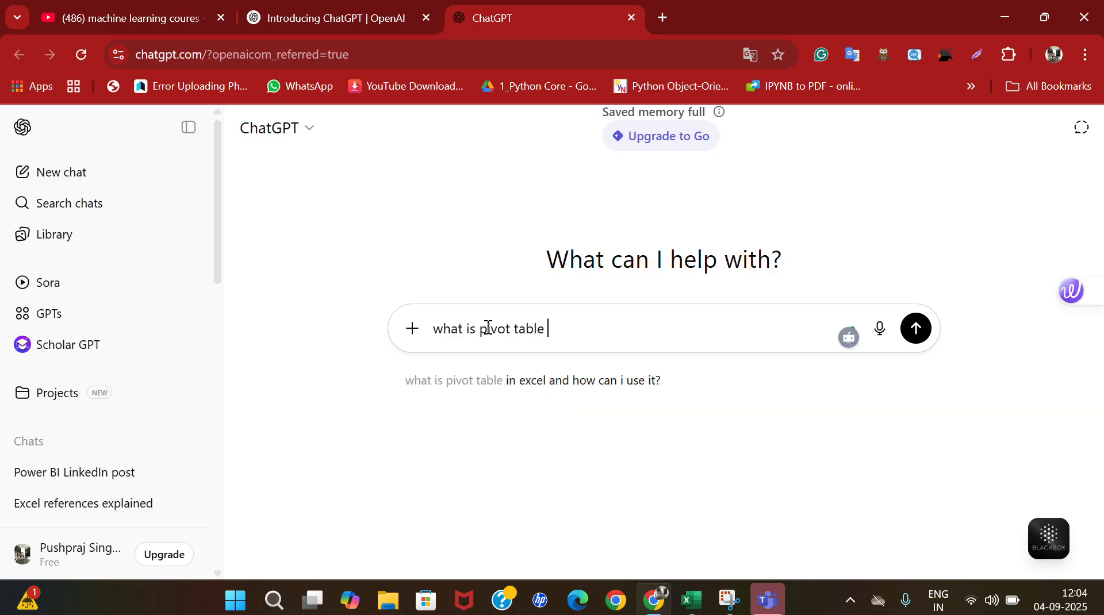
{"action": "type", "text": "in excel "}
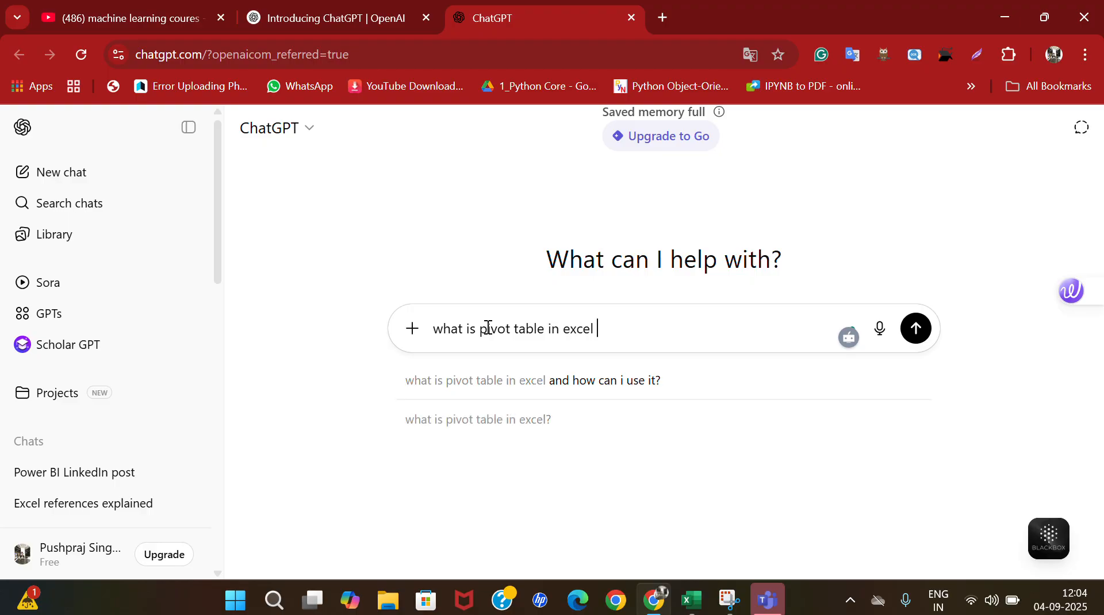
{"action": "type", "text": "to explain"}
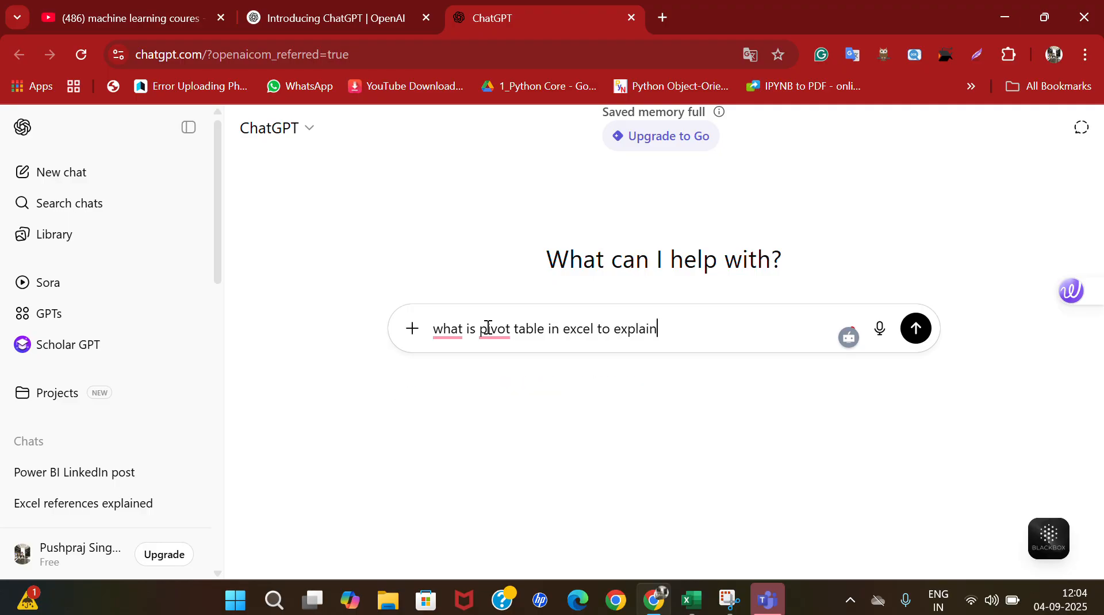
{"action": "type", "text": " 1"}
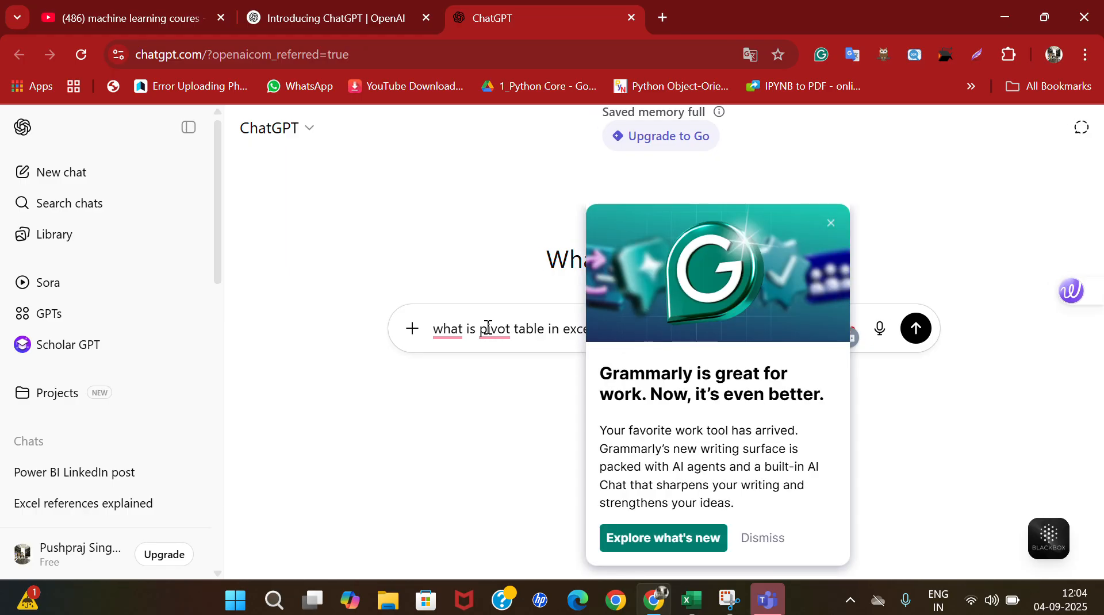
{"action": "left_click", "coordinate": [830, 223]}
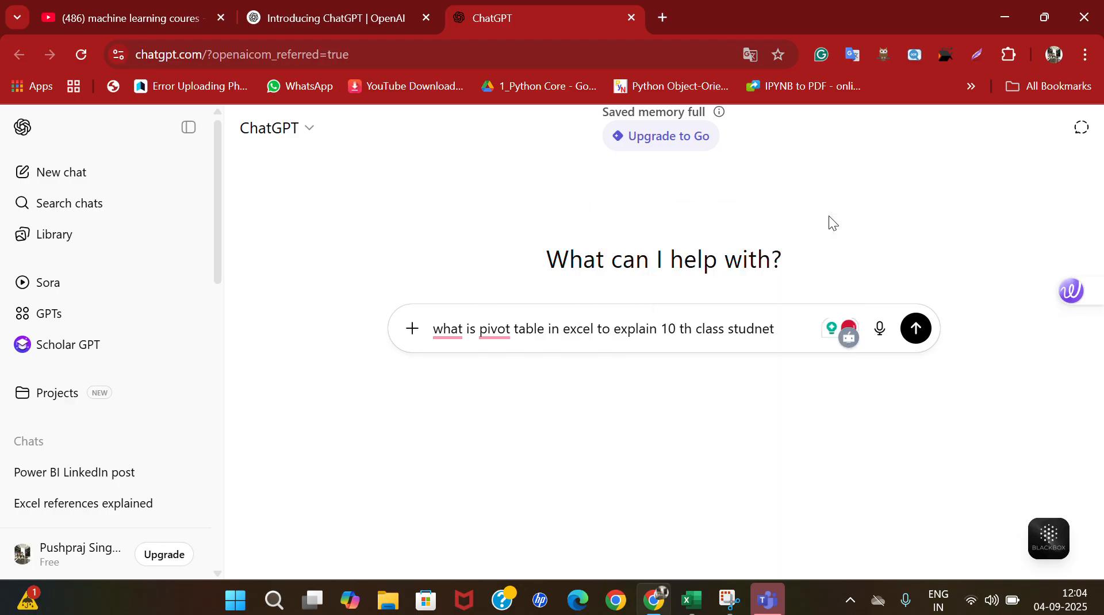
{"action": "left_click", "coordinate": [920, 340]}
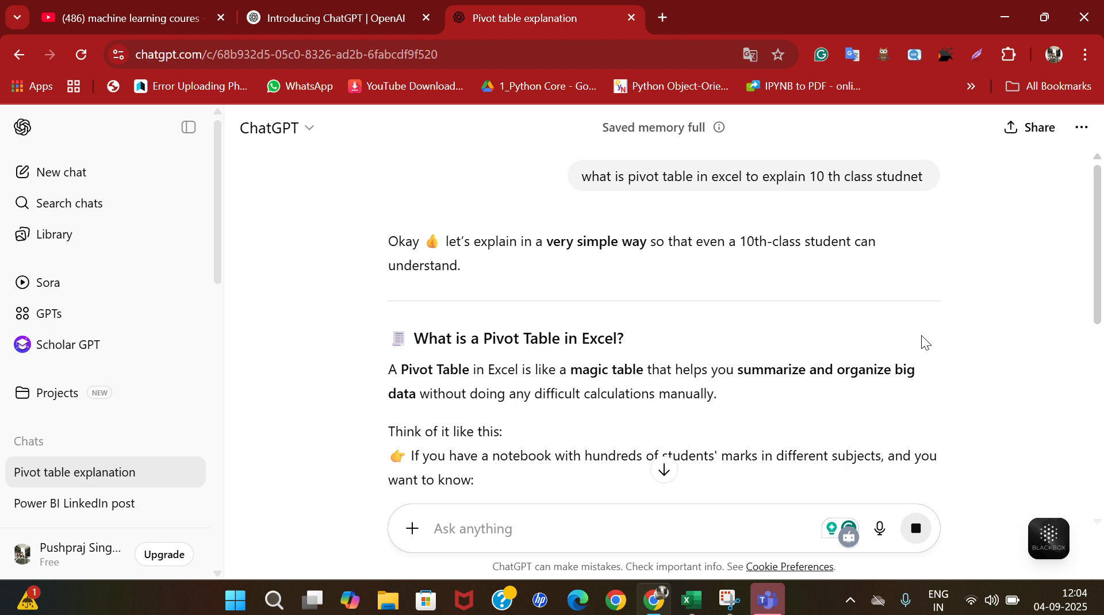
{"action": "scroll", "coordinate": [921, 340], "scroll_direction": "down", "scroll_amount": 2}
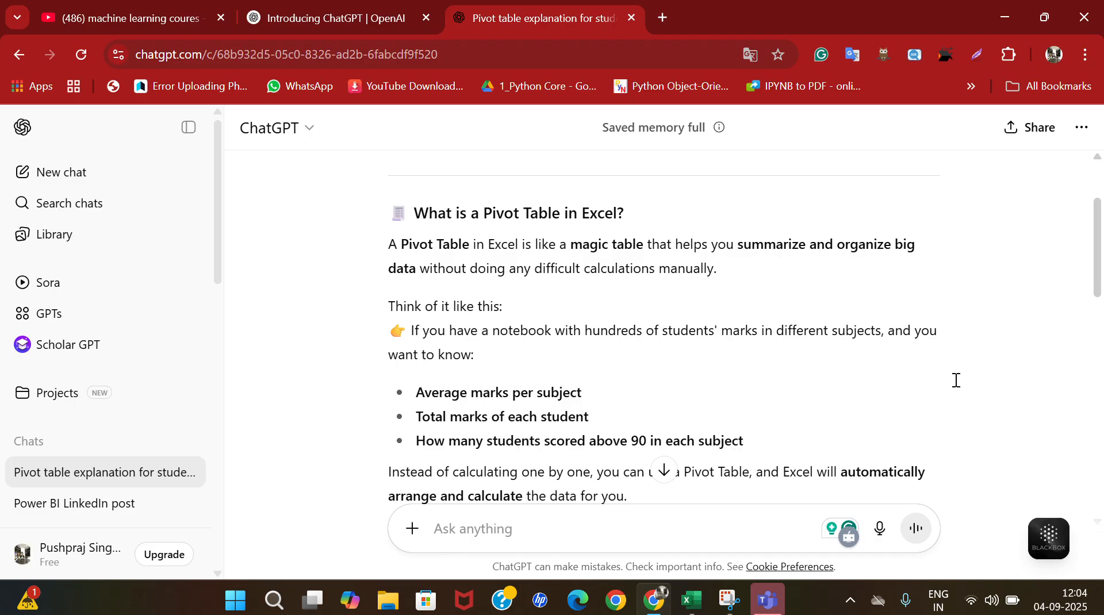
Switch to the Global_Superstore2 sheet in Excel, look over its columns and select the whole Ship Mode column to check its cell count.
{"action": "left_click", "coordinate": [690, 506]}
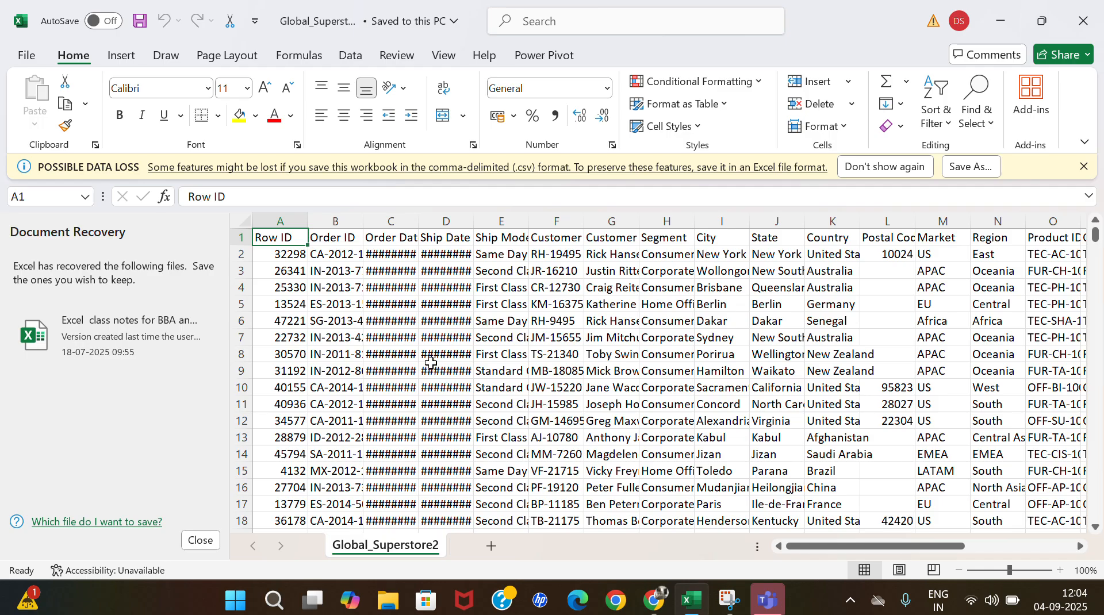
{"action": "scroll", "coordinate": [500, 262], "scroll_direction": "right", "scroll_amount": 5}
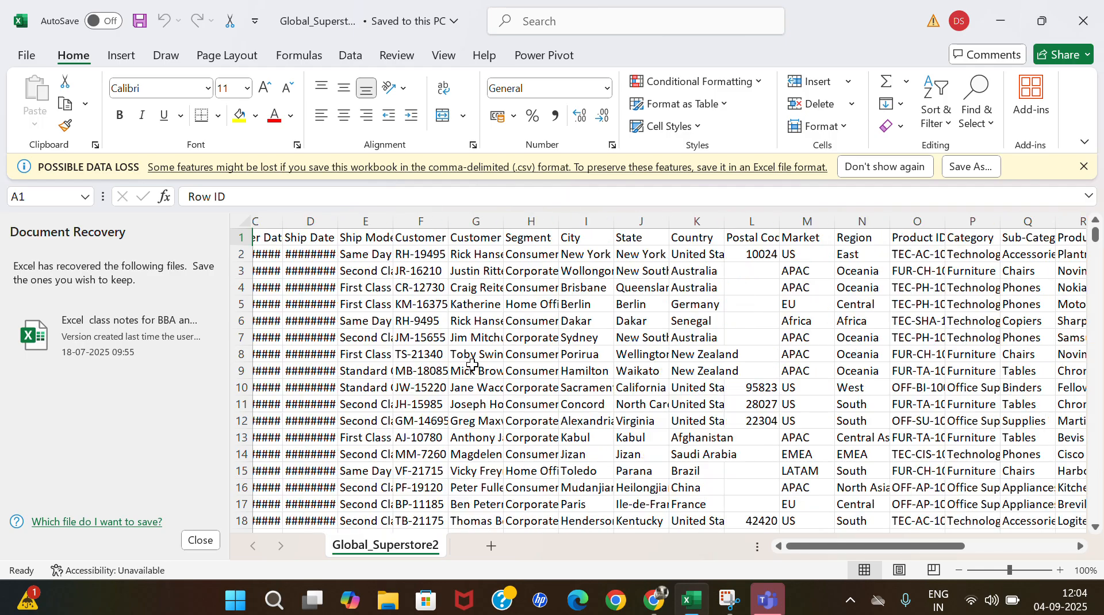
{"action": "scroll", "coordinate": [472, 365], "scroll_direction": "left", "scroll_amount": 6}
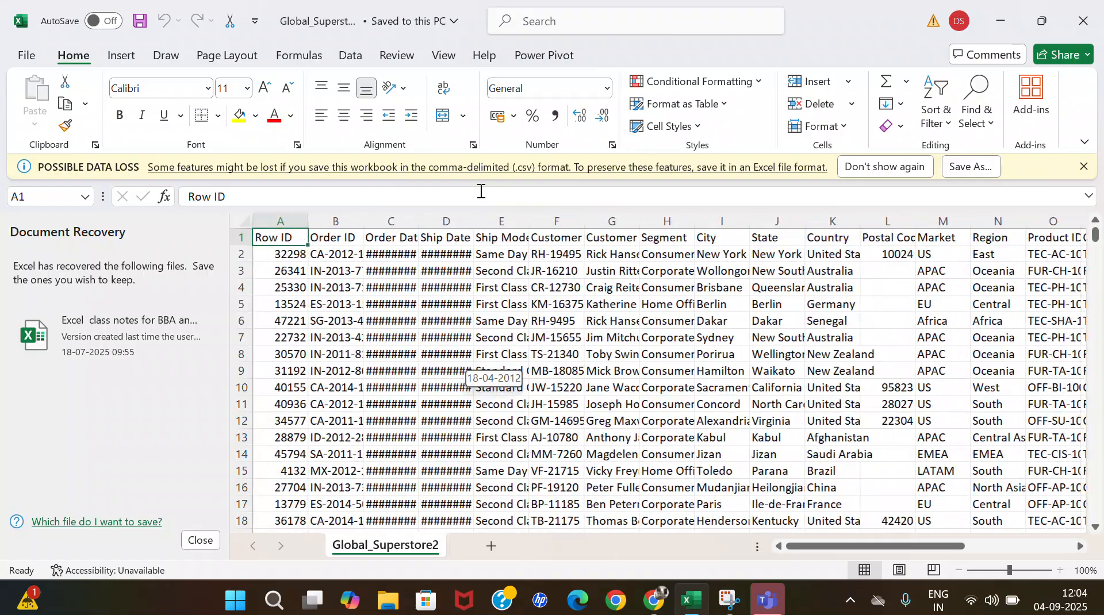
{"action": "left_click", "coordinate": [505, 219]}
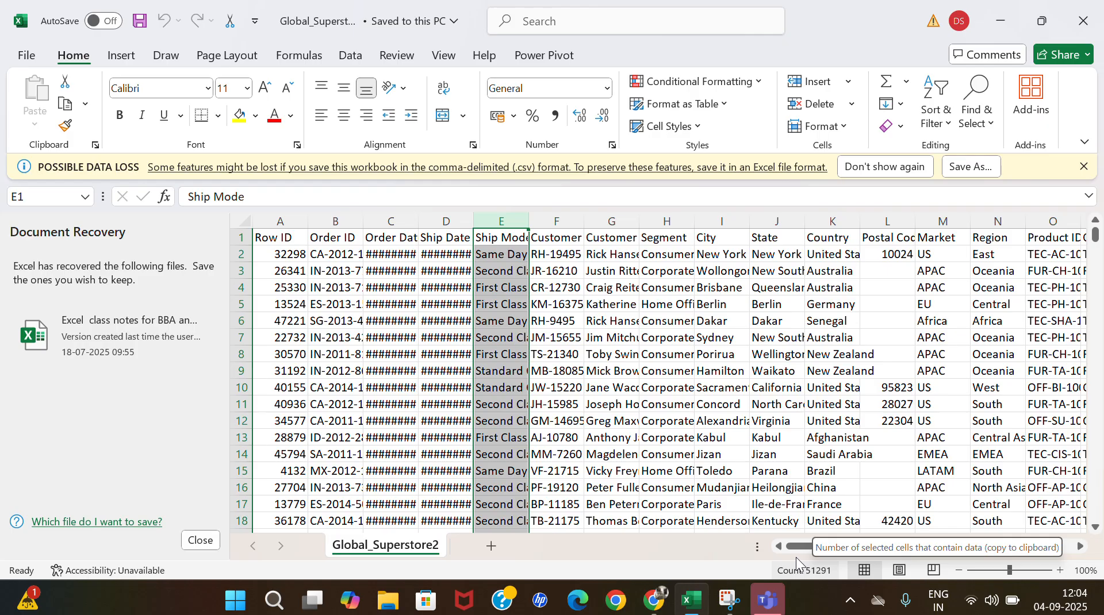
Select the header row of the Global_Superstore2 sheet, dismiss the notification pop-up, and look over the column headings through Order Priority.
{"action": "left_click", "coordinate": [241, 237]}
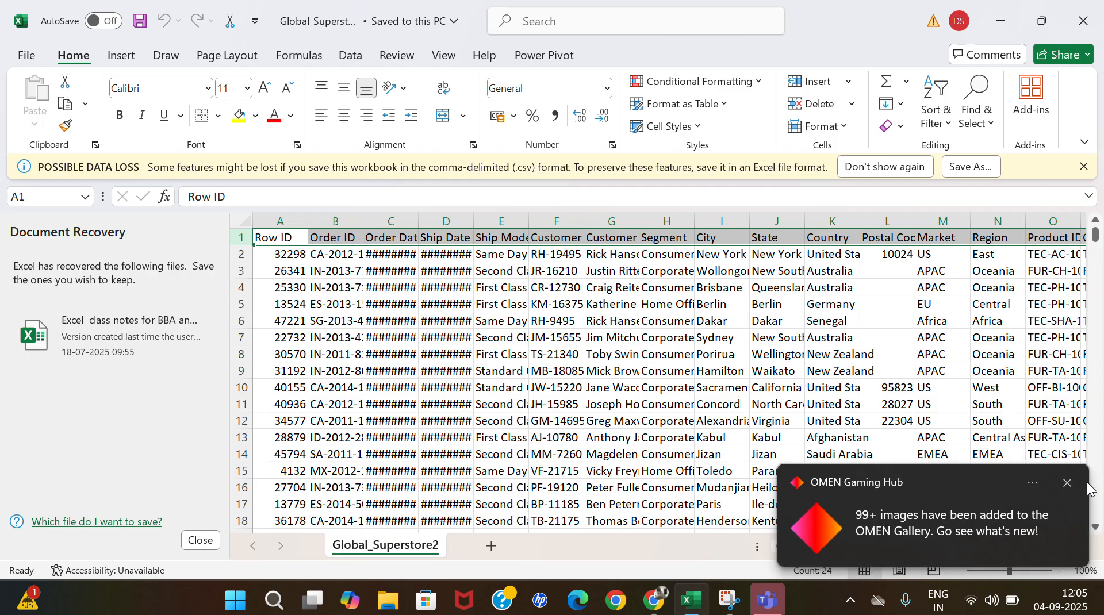
{"action": "left_click", "coordinate": [1067, 485]}
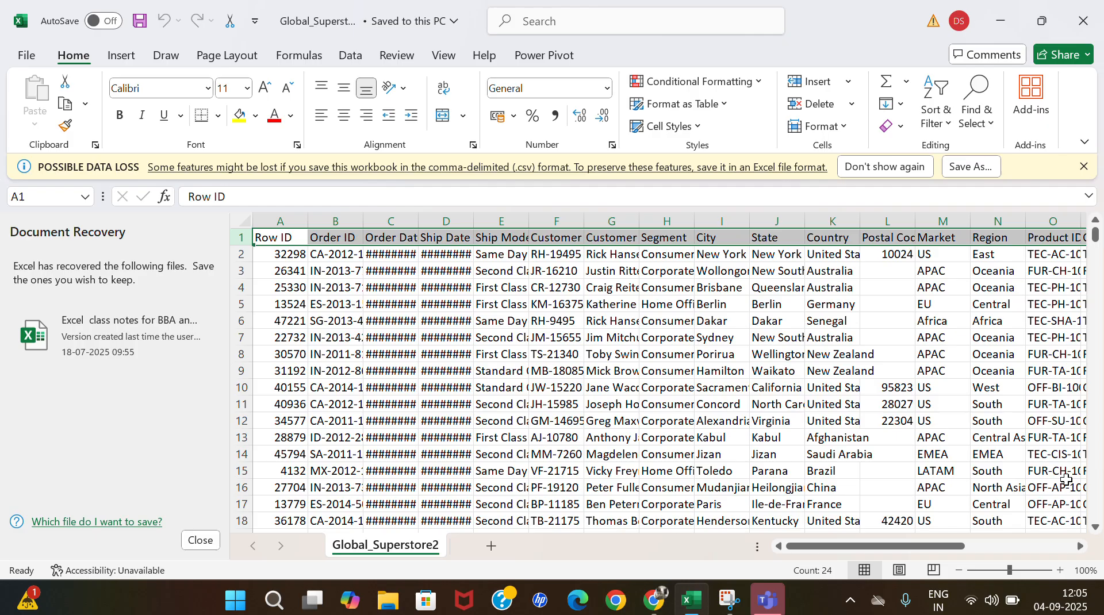
{"action": "scroll", "coordinate": [1067, 479], "scroll_direction": "right", "scroll_amount": 5}
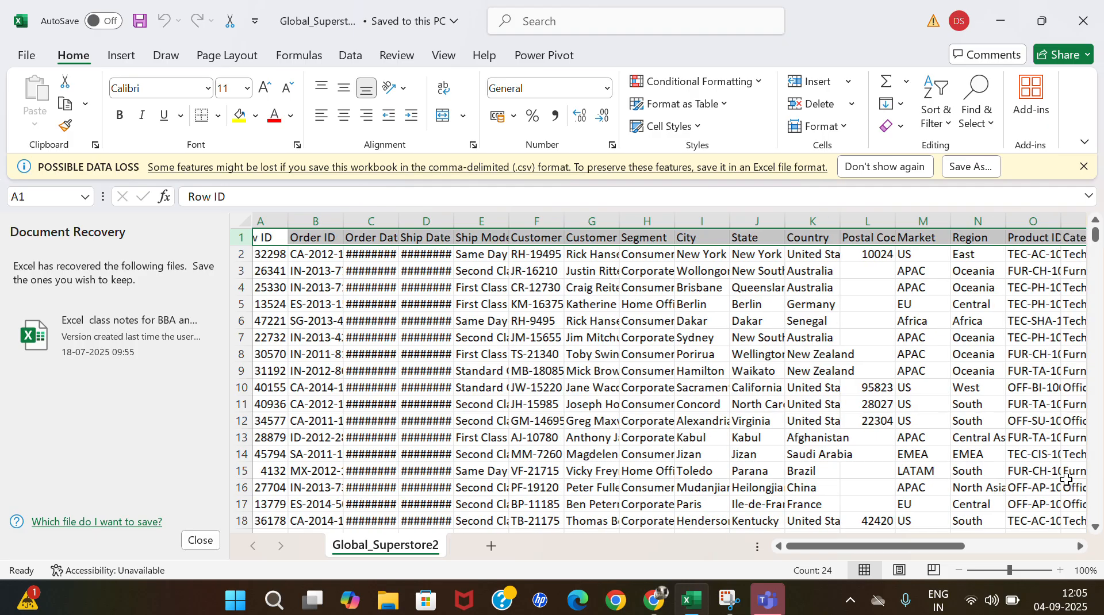
{"action": "scroll", "coordinate": [1067, 479], "scroll_direction": "right", "scroll_amount": 1}
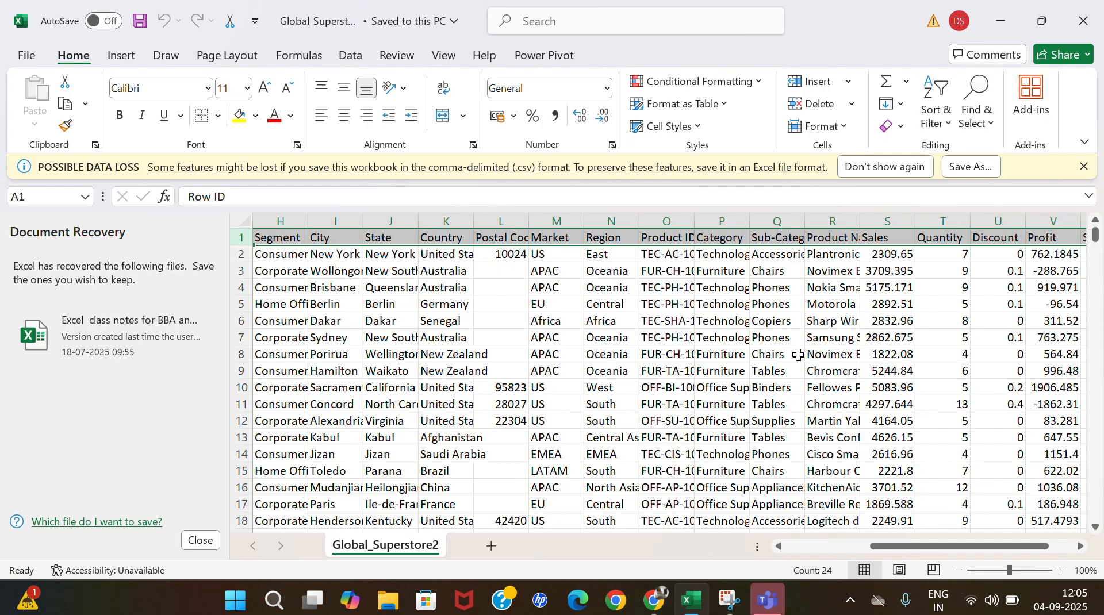
{"action": "scroll", "coordinate": [869, 263], "scroll_direction": "right", "scroll_amount": 4}
{"action": "scroll", "coordinate": [869, 262], "scroll_direction": "left", "scroll_amount": 2}
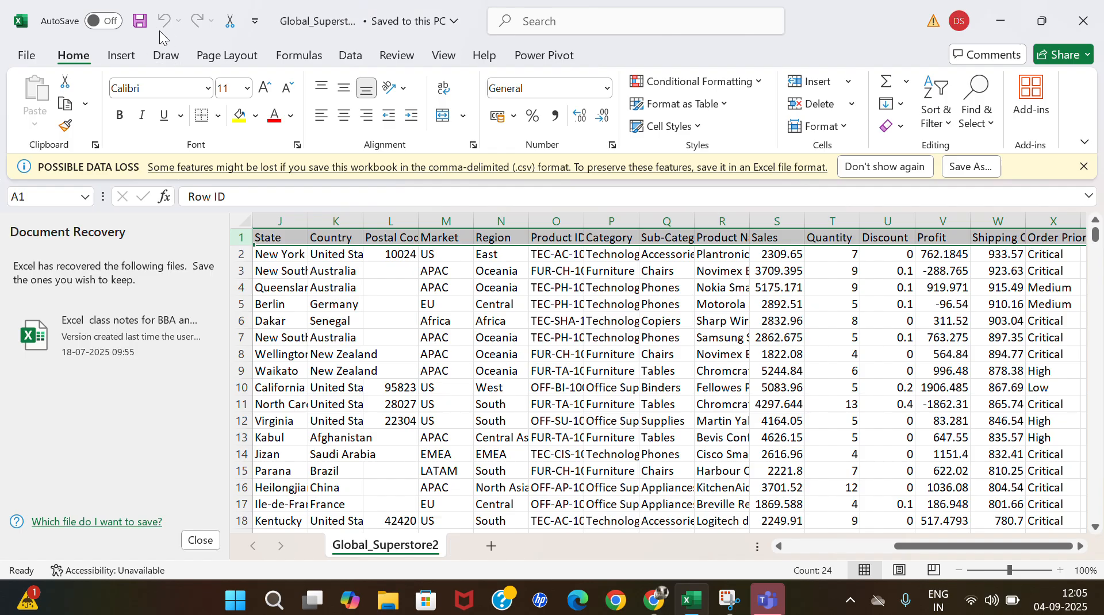
Try to create a PivotTable on a new worksheet from the range Global_Superstore2!$1:$1048576.
{"action": "left_click", "coordinate": [122, 55]}
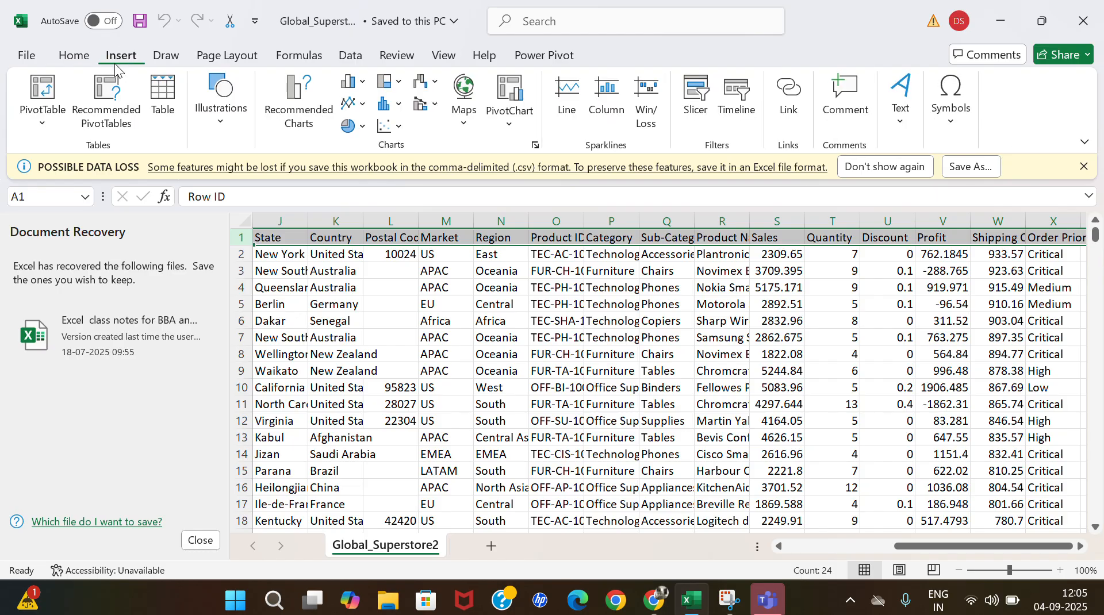
{"action": "left_click", "coordinate": [39, 113]}
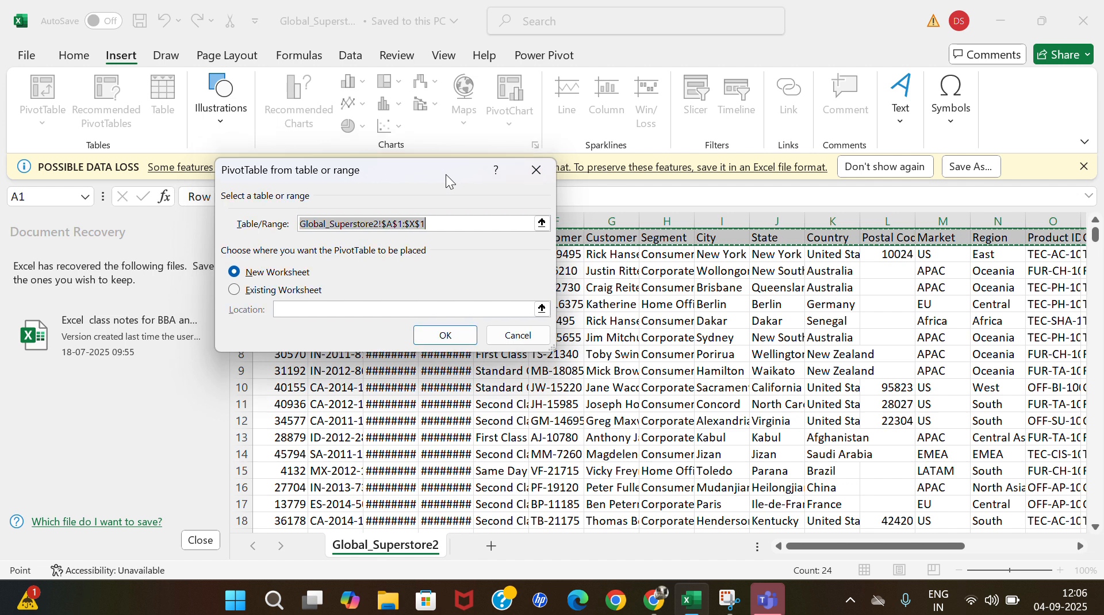
{"action": "left_click_drag", "start_coordinate": [446, 175], "coordinate": [655, 374]}
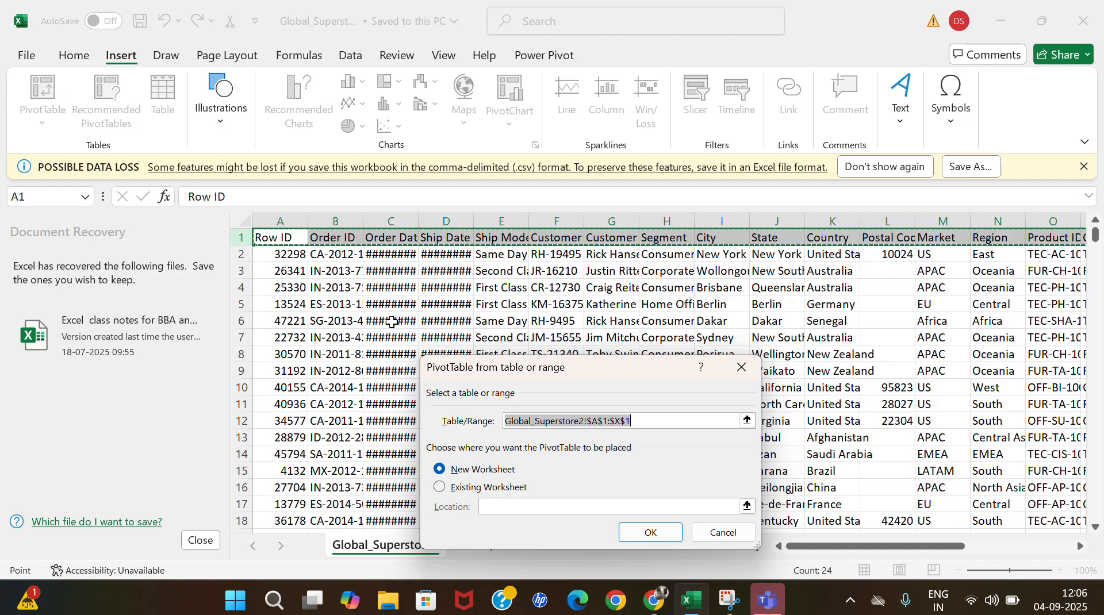
{"action": "left_click", "coordinate": [238, 219]}
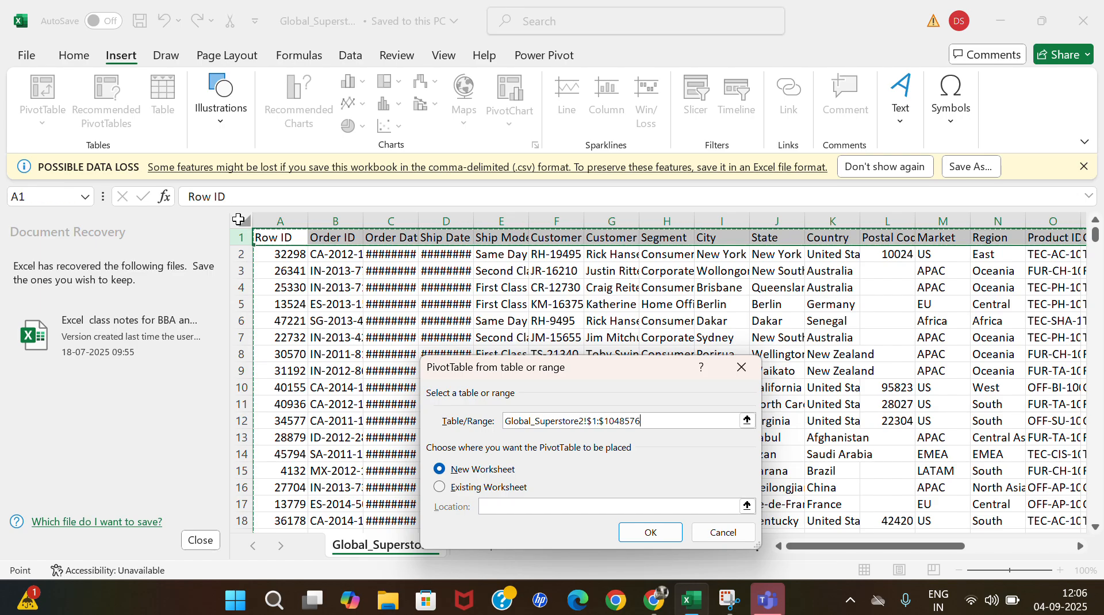
{"action": "left_click", "coordinate": [684, 420]}
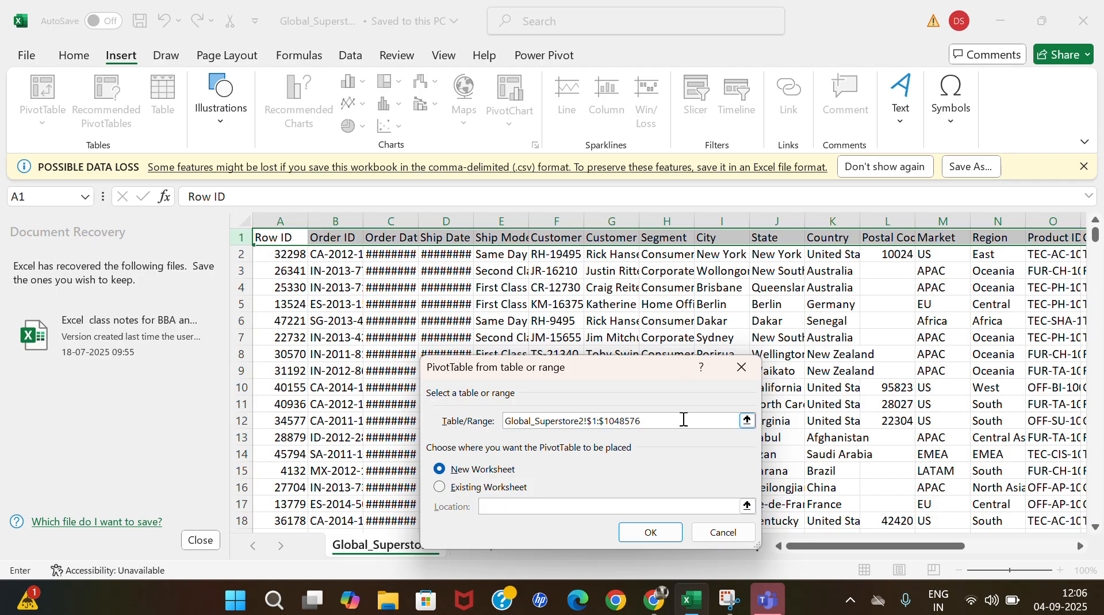
{"action": "key", "text": "BackSpace"}
{"action": "key", "text": "BackSpace"}
{"action": "key", "text": "BackSpace"}
{"action": "key", "text": "BackSpace"}
{"action": "key", "text": "BackSpace"}
{"action": "key", "text": "BackSpace"}
{"action": "key", "text": "BackSpace"}
{"action": "key", "text": "BackSpace"}
{"action": "key", "text": "BackSpace"}
{"action": "key", "text": "BackSpace"}
{"action": "key", "text": "BackSpace"}
{"action": "key", "text": "BackSpace"}
{"action": "key", "text": "BackSpace"}
{"action": "key", "text": "BackSpace"}
{"action": "key", "text": "BackSpace"}
{"action": "key", "text": "BackSpace"}
{"action": "key", "text": "BackSpace"}
{"action": "key", "text": "BackSpace"}
{"action": "key", "text": "BackSpace"}
{"action": "key", "text": "BackSpace"}
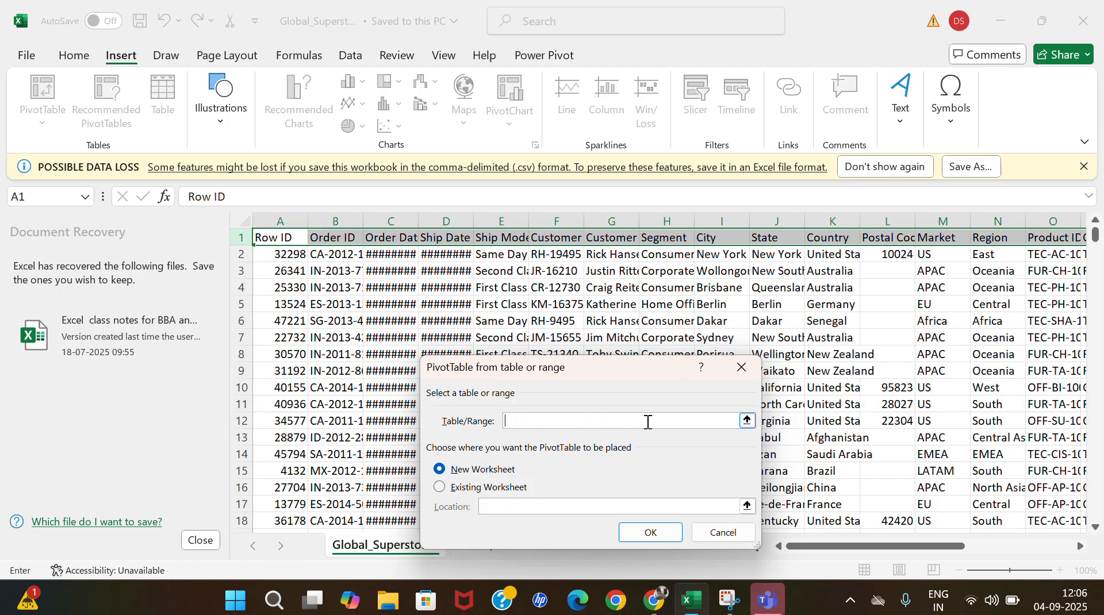
{"action": "left_click", "coordinate": [242, 218]}
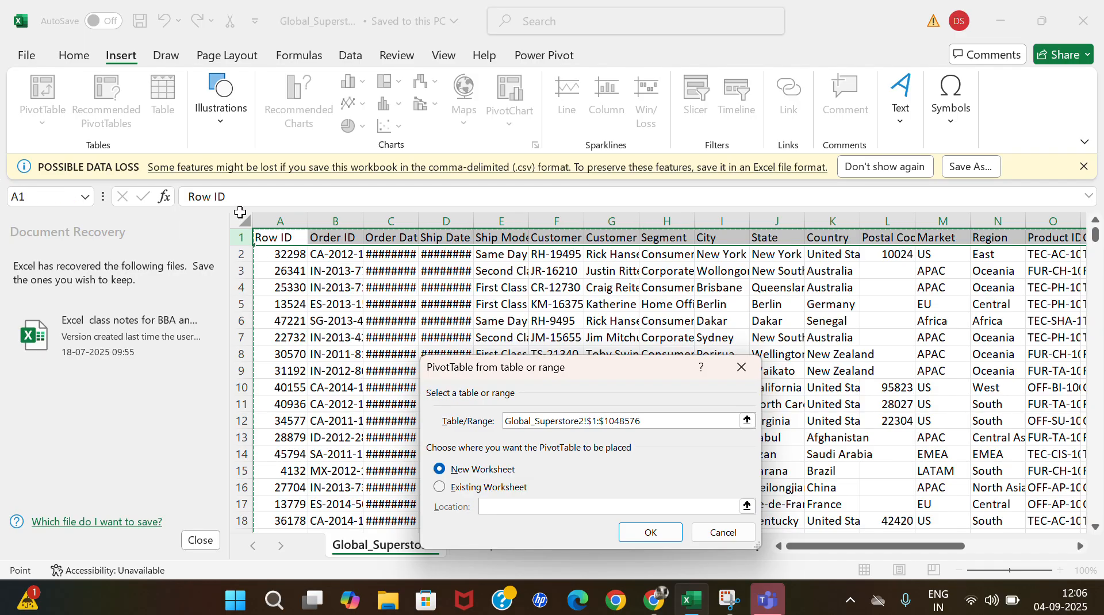
{"action": "left_click", "coordinate": [651, 533]}
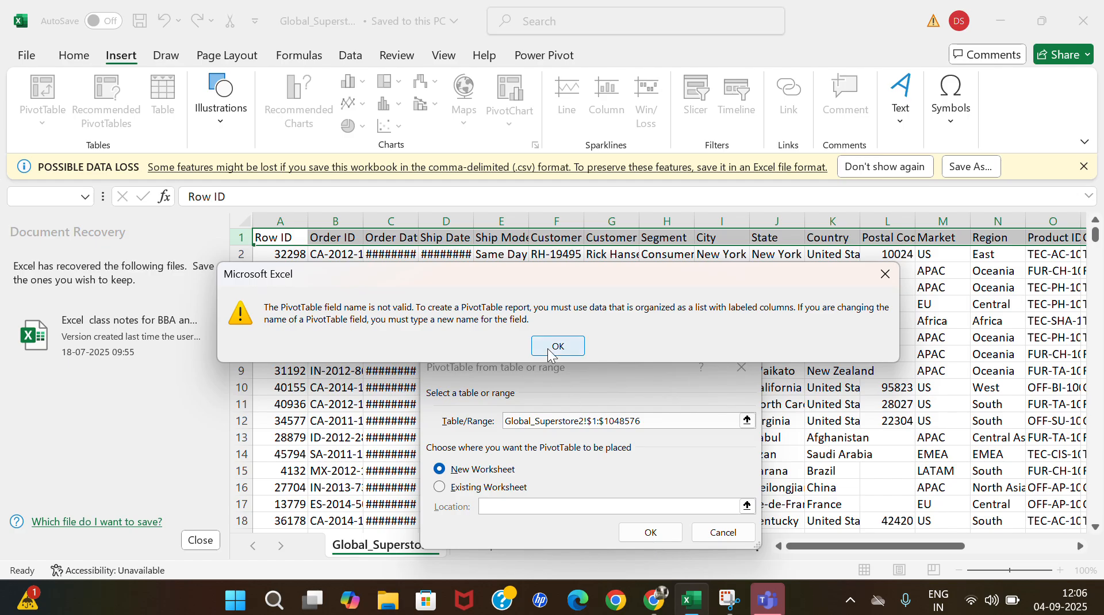
{"action": "left_click", "coordinate": [549, 347]}
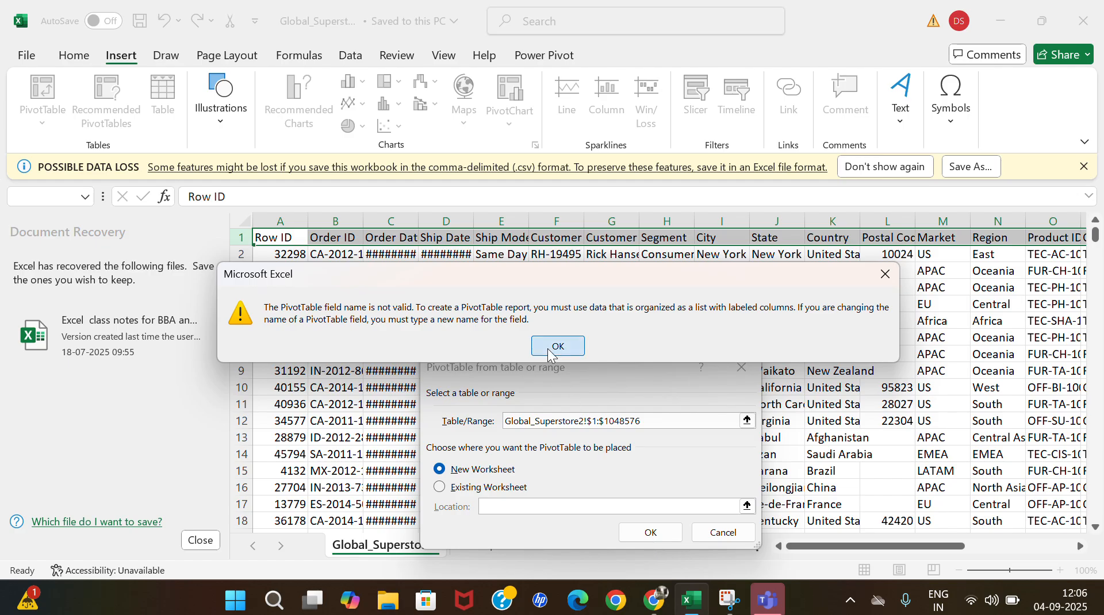
{"action": "left_click", "coordinate": [746, 368]}
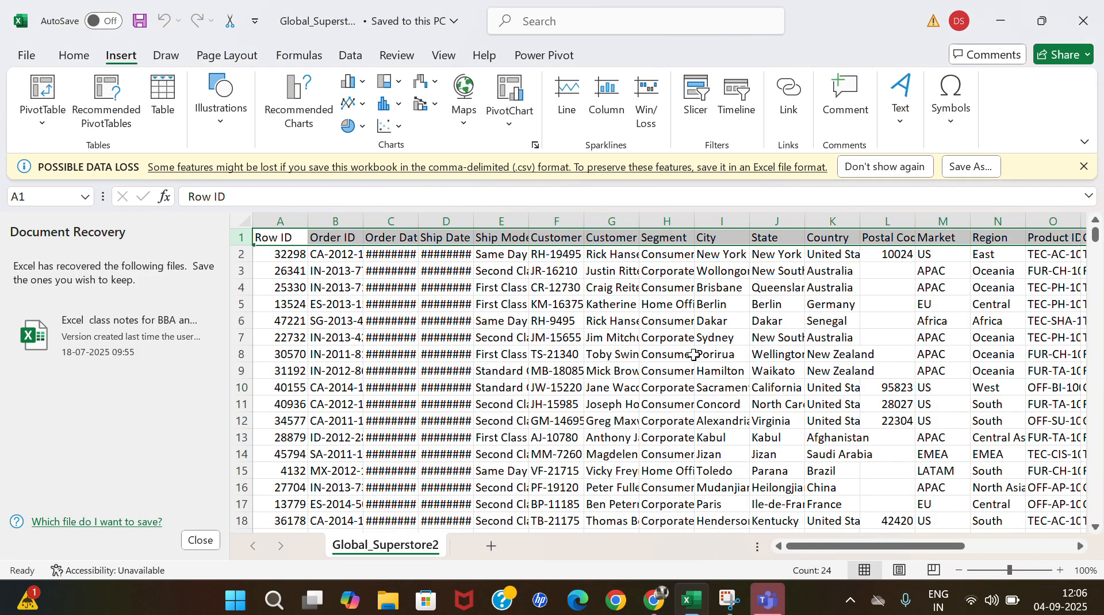
Select the entire Global_Superstore2 sheet and insert a PivotTable on a new worksheet from the range Global_Superstore2!$A:$X.
{"action": "left_click", "coordinate": [242, 220]}
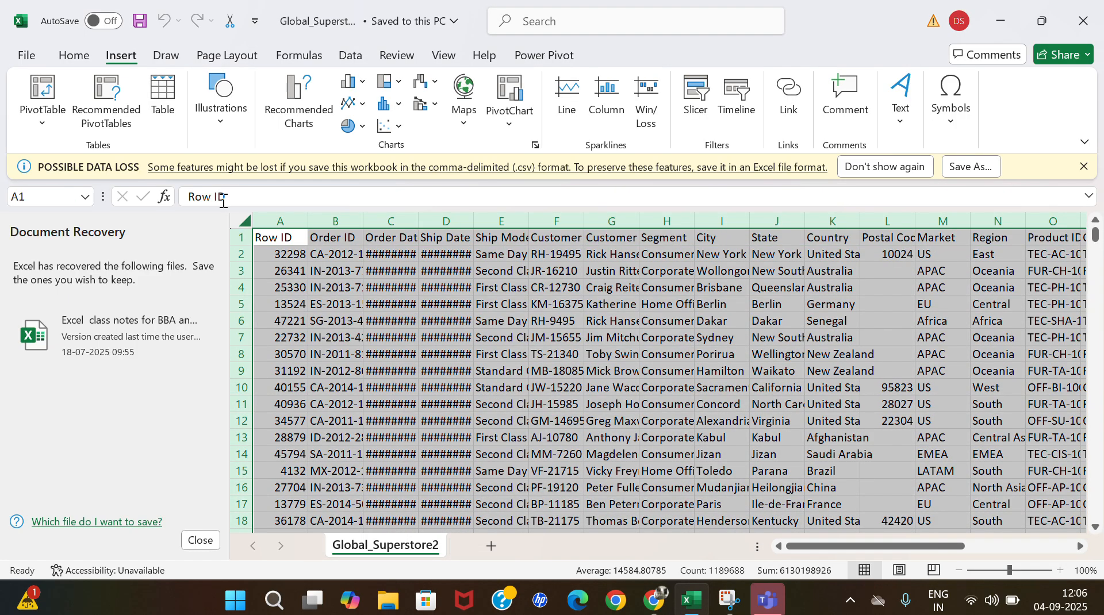
{"action": "left_click", "coordinate": [33, 115]}
{"action": "left_click", "coordinate": [62, 152]}
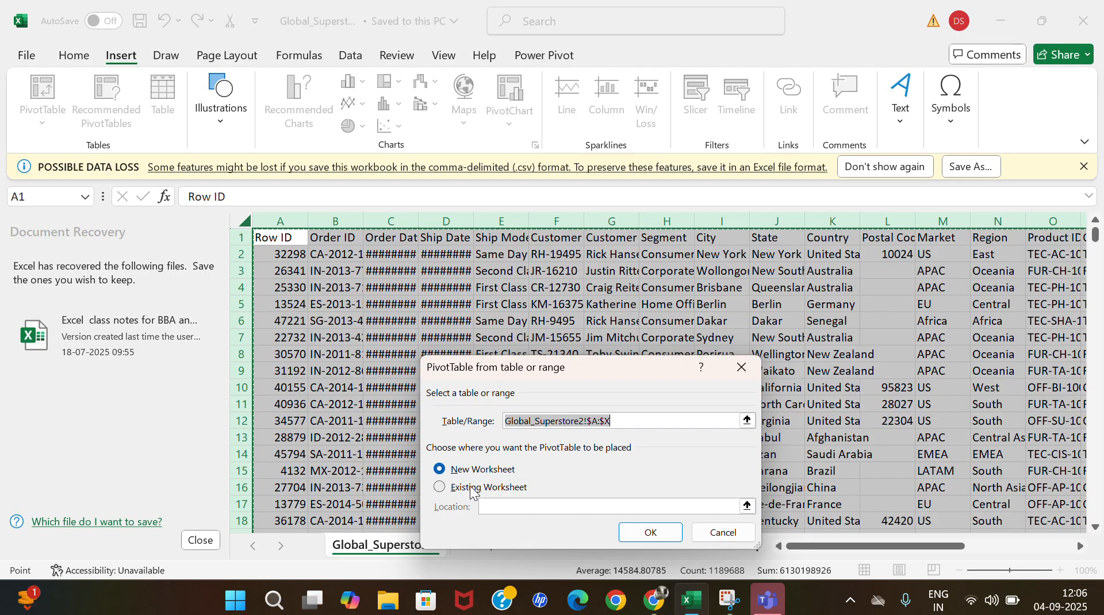
{"action": "left_click", "coordinate": [441, 489]}
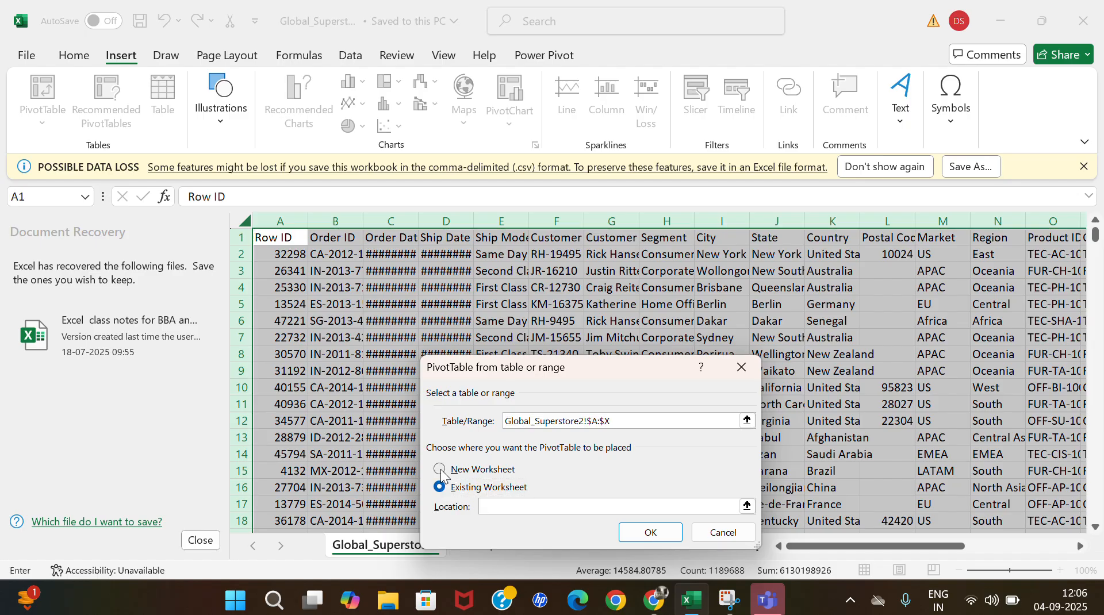
{"action": "left_click", "coordinate": [440, 471]}
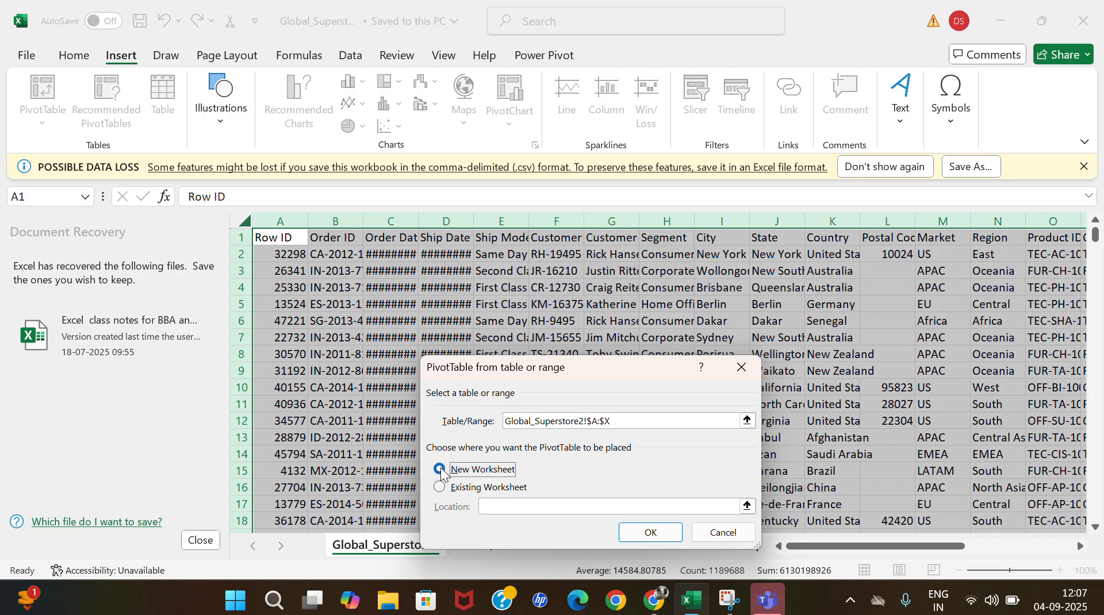
{"action": "left_click", "coordinate": [647, 536]}
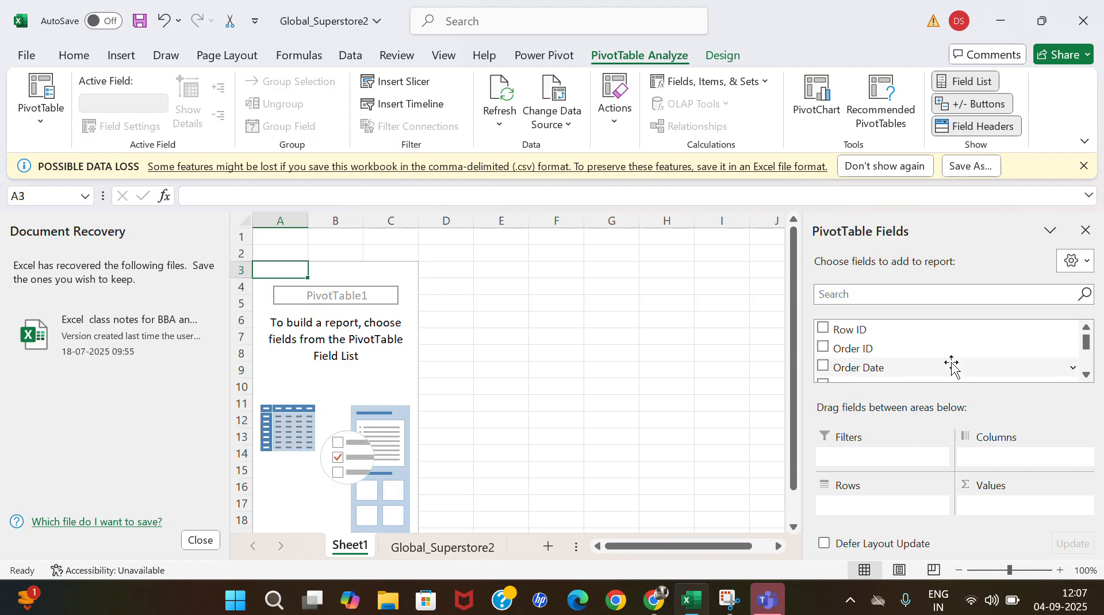
Compare the PivotTable field list with the header row of Global_Superstore2, return to Sheet1, and dismiss the Avira pop-up.
{"action": "scroll", "coordinate": [951, 364], "scroll_direction": "down", "scroll_amount": 1}
{"action": "left_click", "coordinate": [440, 548]}
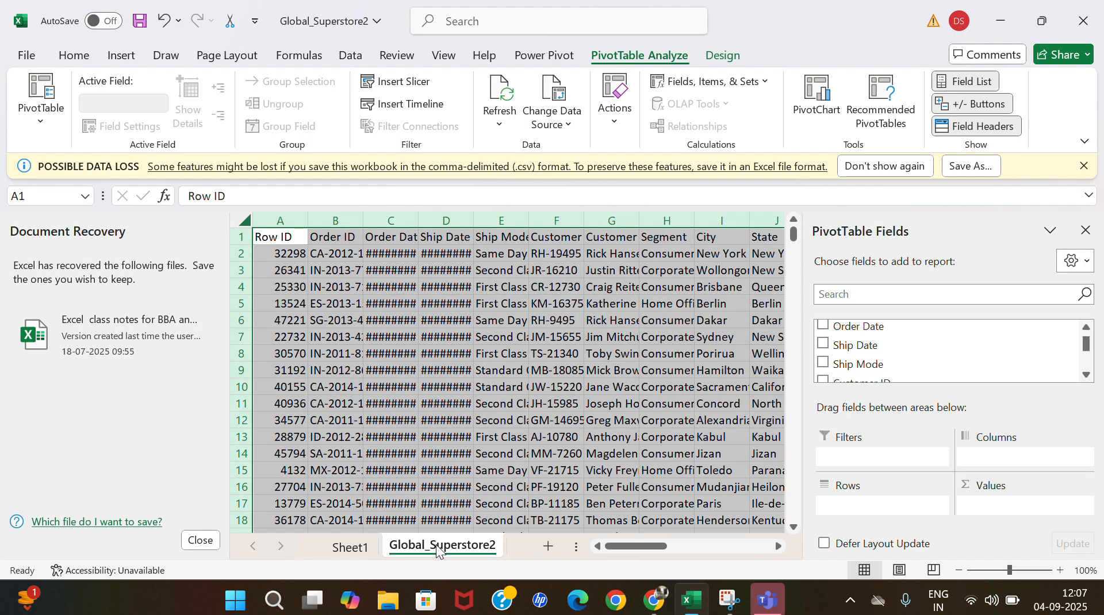
{"action": "left_click", "coordinate": [236, 237]}
{"action": "left_click", "coordinate": [352, 548]}
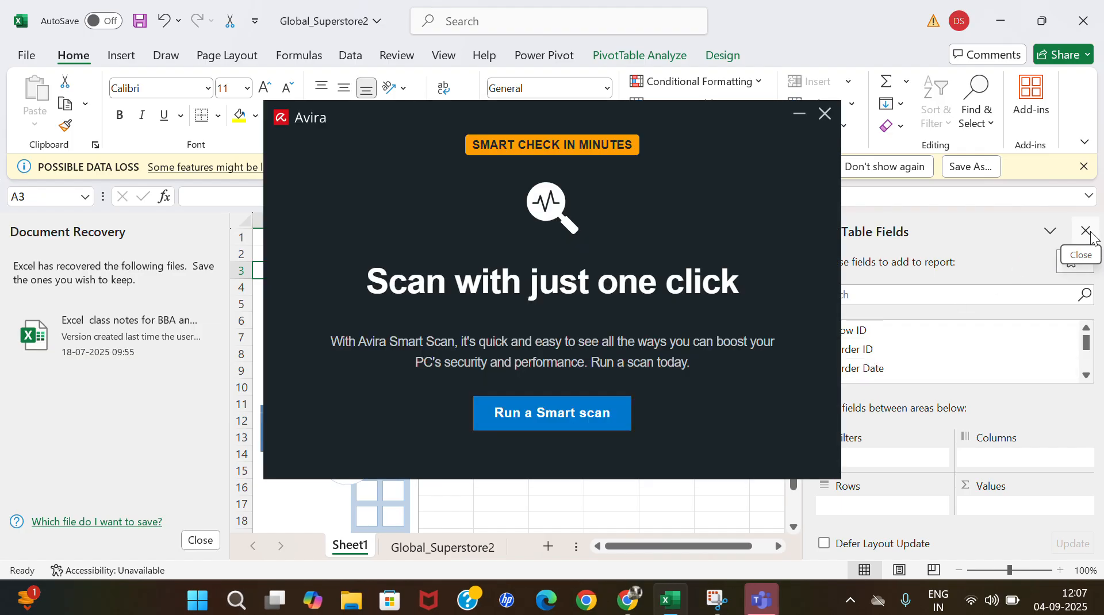
{"action": "left_click", "coordinate": [824, 115]}
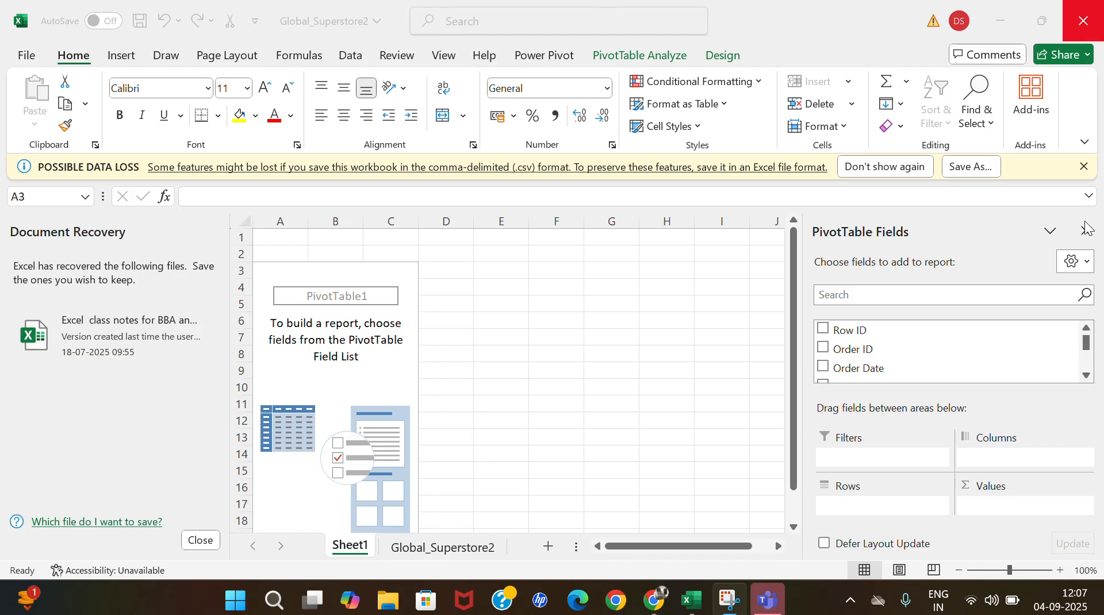
Close the PivotTable Fields pane on Sheet1, reselect a cell inside the PivotTable area and turn the Field List back on.
{"action": "left_click", "coordinate": [515, 338]}
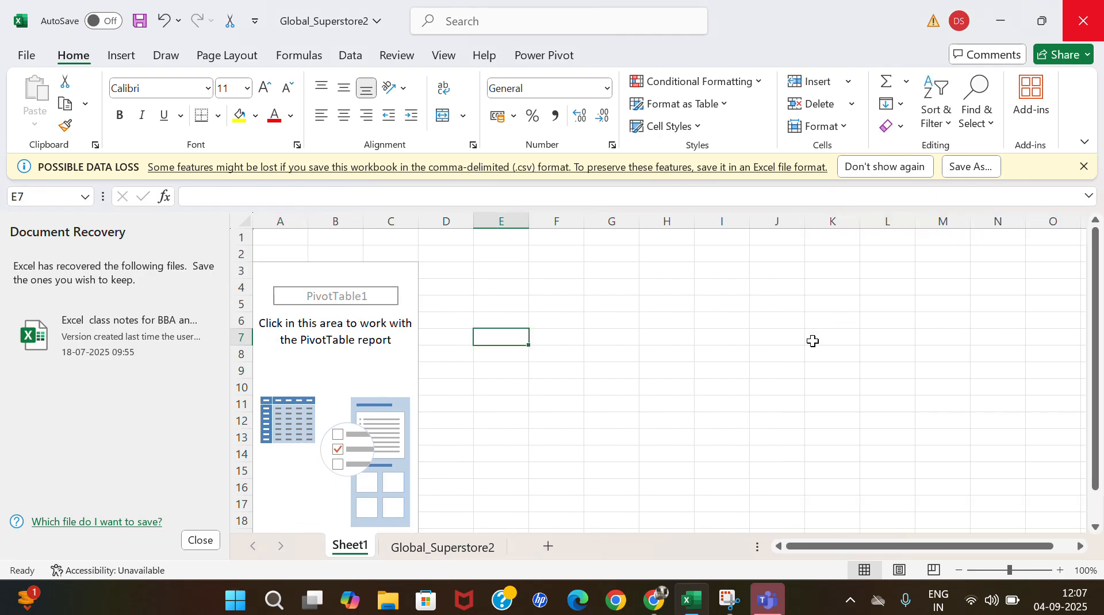
{"action": "left_click", "coordinate": [287, 355]}
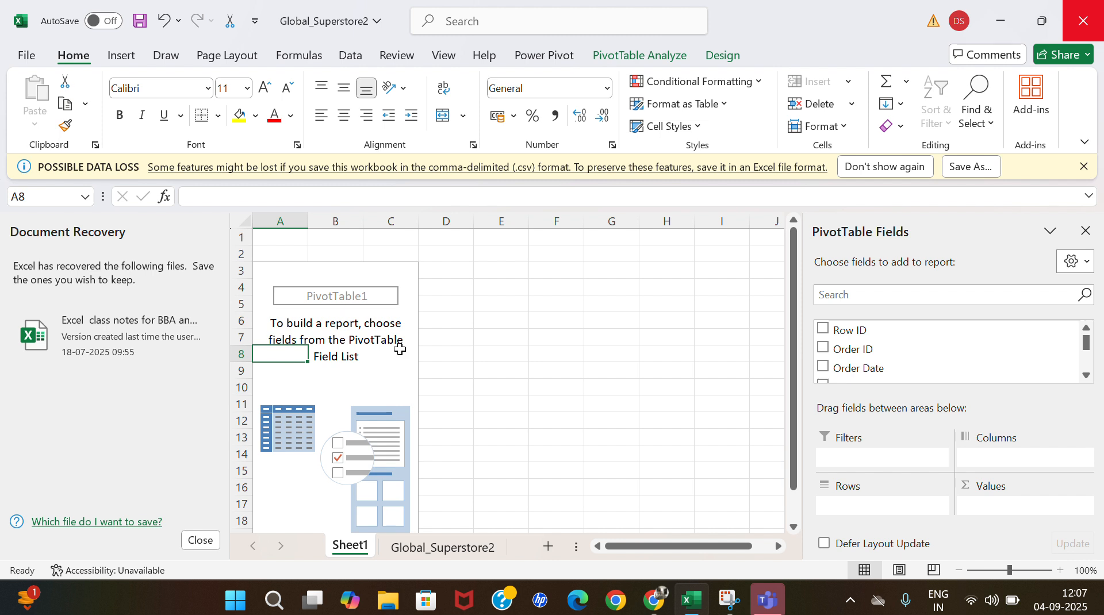
{"action": "left_click", "coordinate": [1082, 234]}
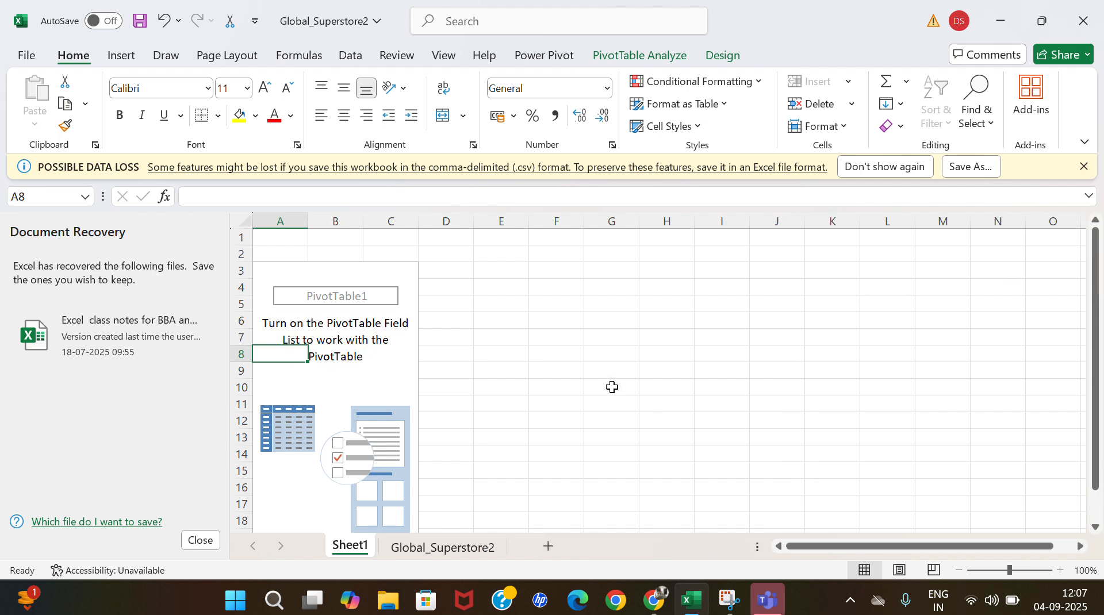
{"action": "left_click", "coordinate": [602, 371]}
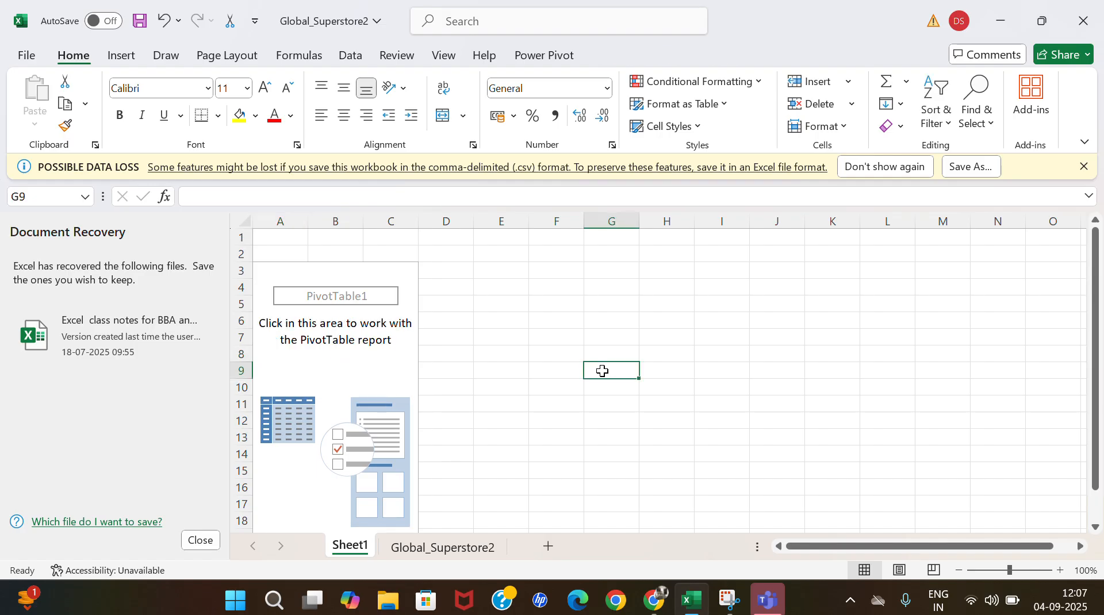
{"action": "left_click", "coordinate": [377, 366]}
{"action": "left_click", "coordinate": [534, 357]}
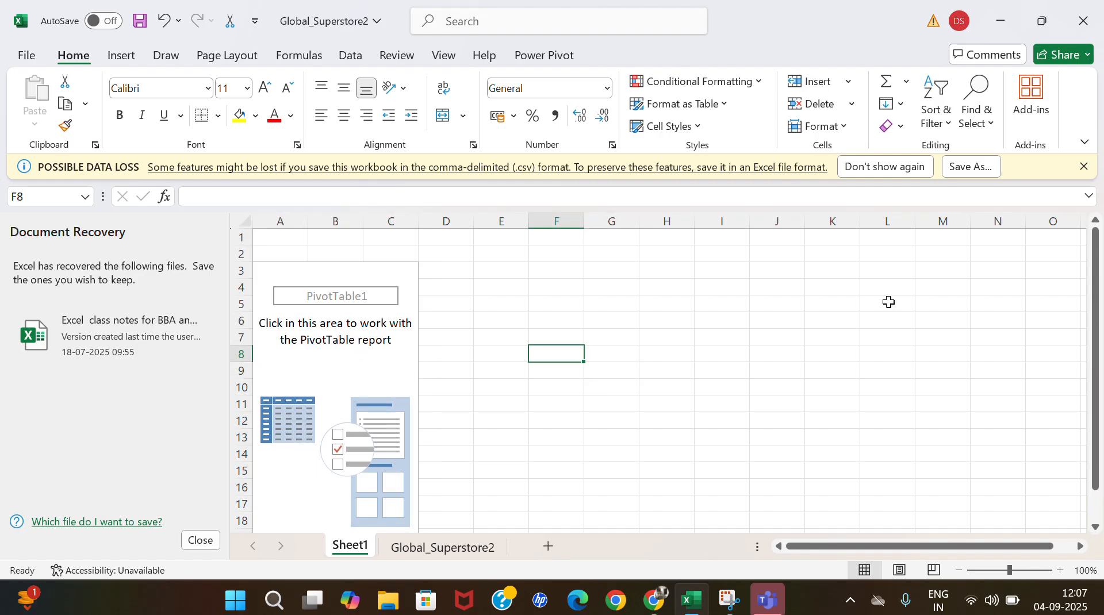
{"action": "left_click", "coordinate": [303, 370]}
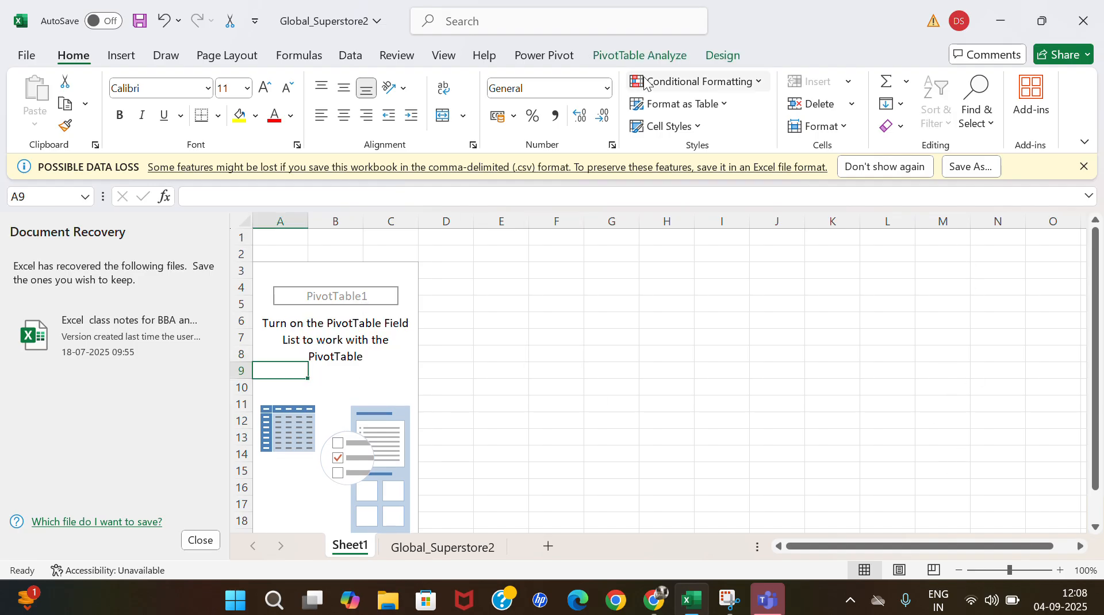
{"action": "left_click", "coordinate": [669, 58]}
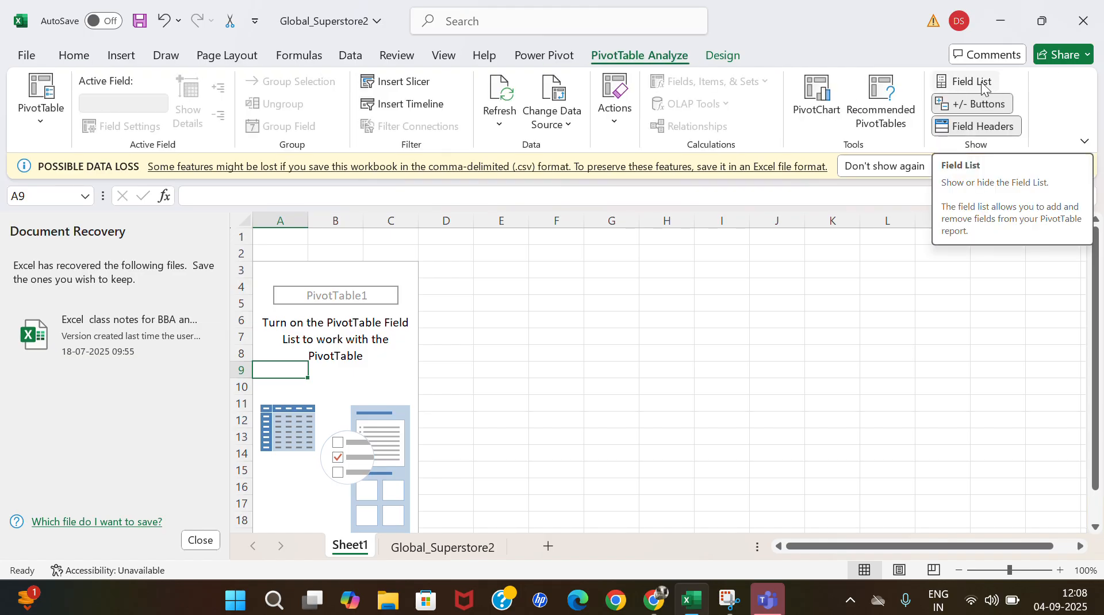
{"action": "left_click", "coordinate": [981, 82]}
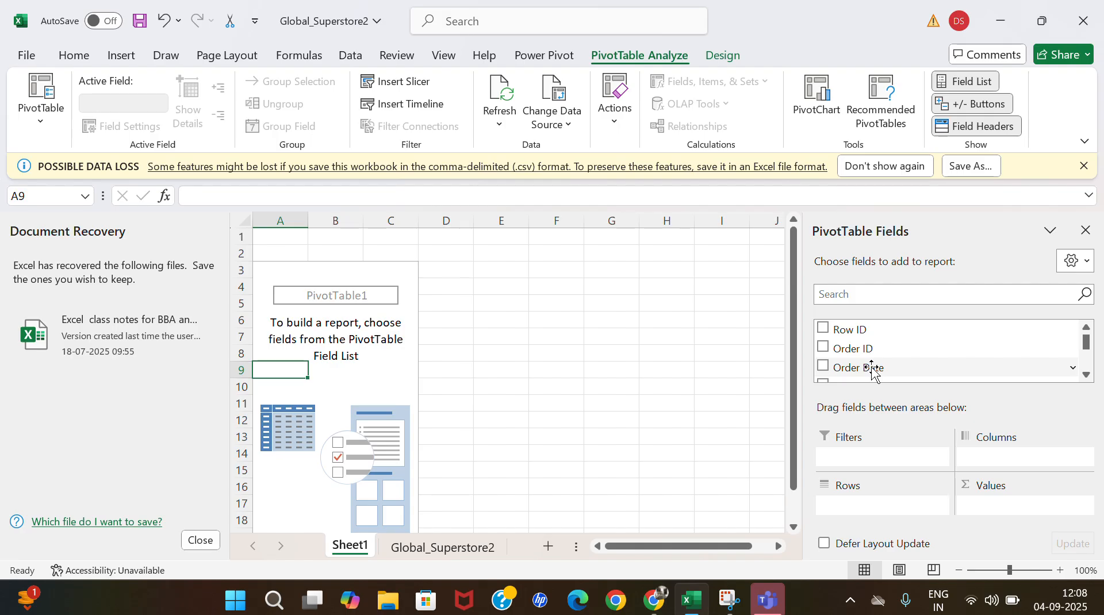
Look through the available fields in the PivotTable Fields list from Row ID to Order Priority.
{"action": "scroll", "coordinate": [872, 371], "scroll_direction": "down", "scroll_amount": 2}
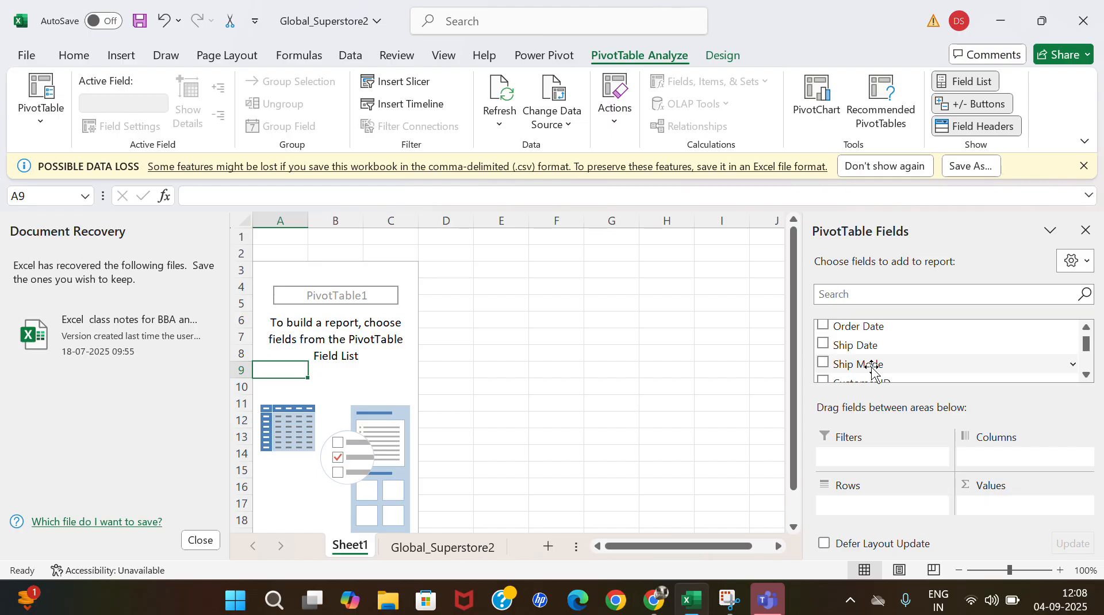
{"action": "scroll", "coordinate": [873, 371], "scroll_direction": "down", "scroll_amount": 5}
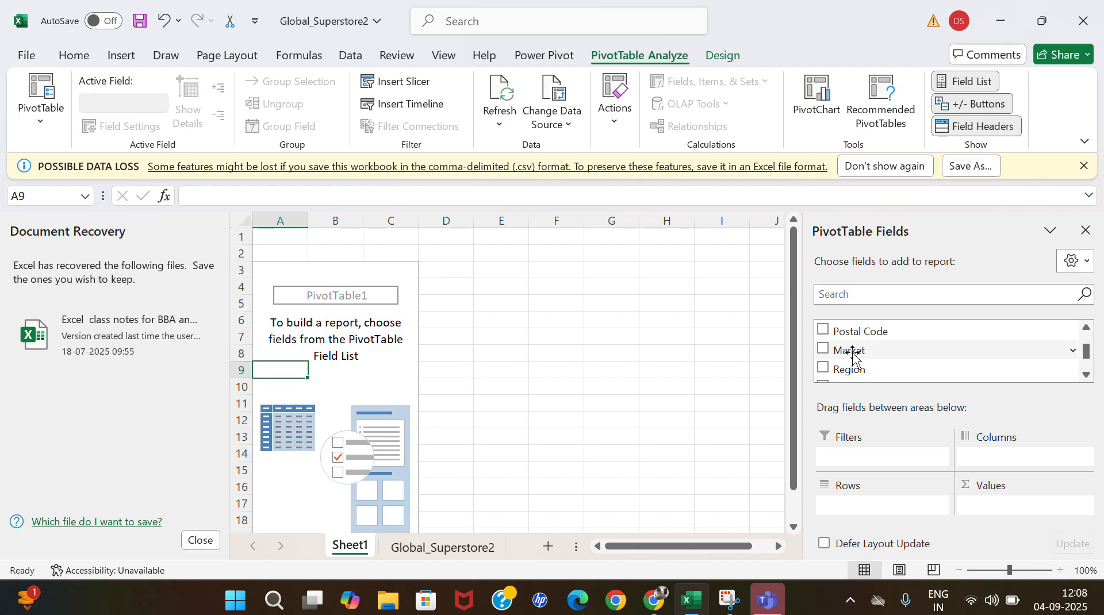
{"action": "scroll", "coordinate": [853, 356], "scroll_direction": "up", "scroll_amount": 5}
{"action": "scroll", "coordinate": [853, 361], "scroll_direction": "up", "scroll_amount": 3}
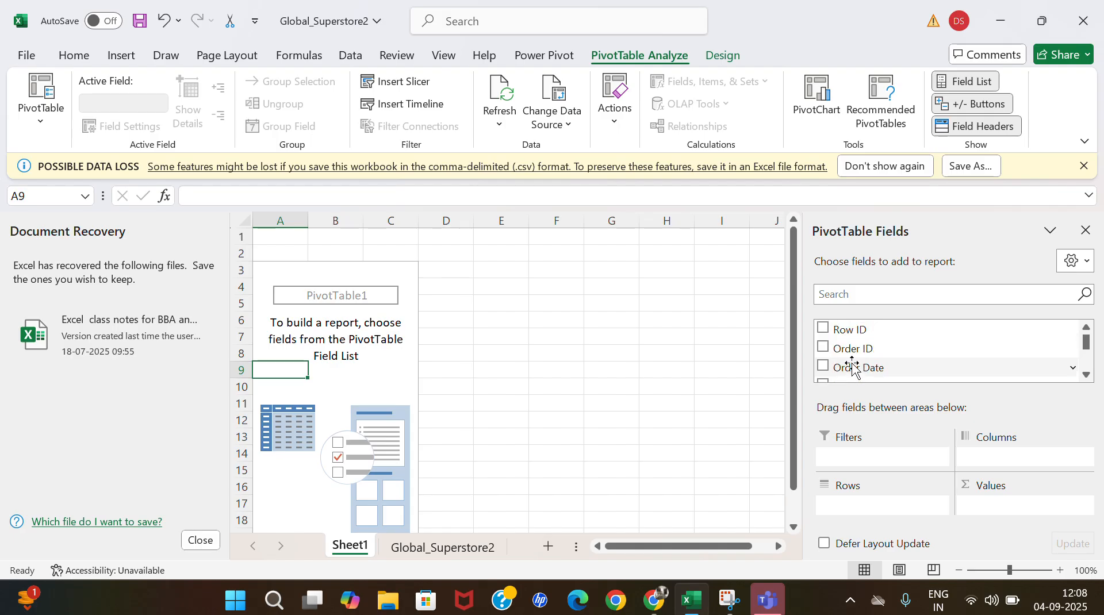
{"action": "scroll", "coordinate": [853, 365], "scroll_direction": "down", "scroll_amount": 5}
{"action": "scroll", "coordinate": [853, 369], "scroll_direction": "down", "scroll_amount": 5}
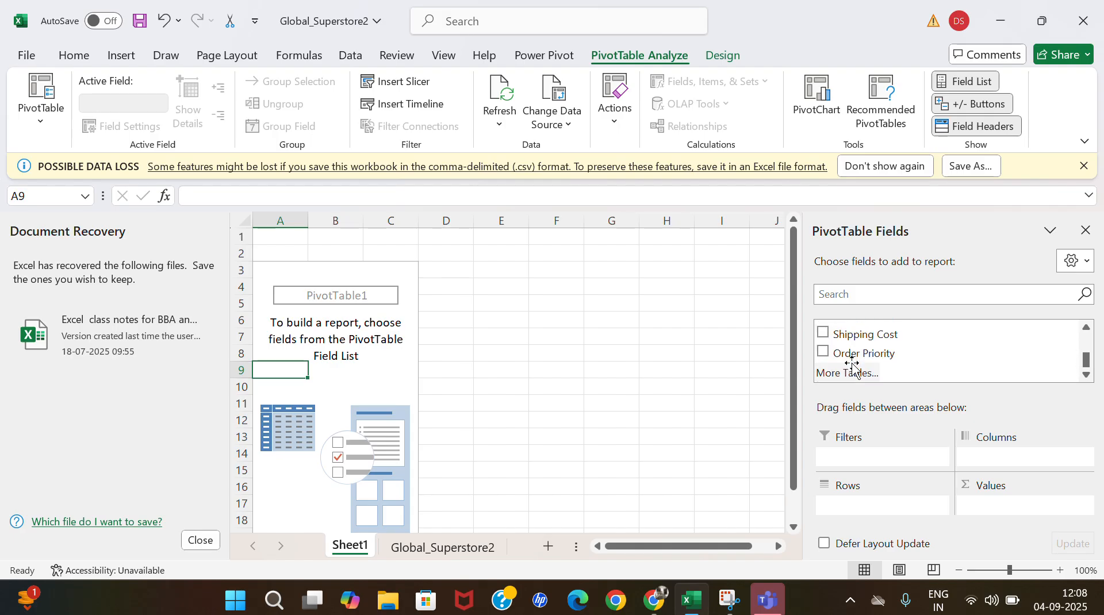
Place the Category field in the PivotTable's Rows area and the Sales field in Values as Sum of Sales.
{"action": "scroll", "coordinate": [854, 368], "scroll_direction": "up", "scroll_amount": 4}
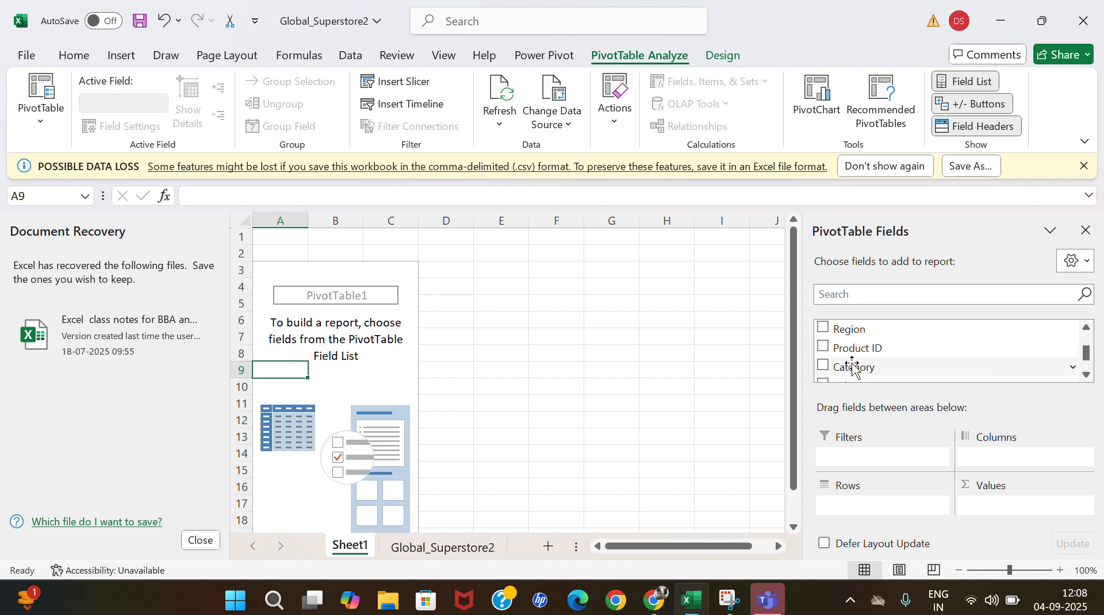
{"action": "left_click_drag", "start_coordinate": [854, 366], "coordinate": [857, 512]}
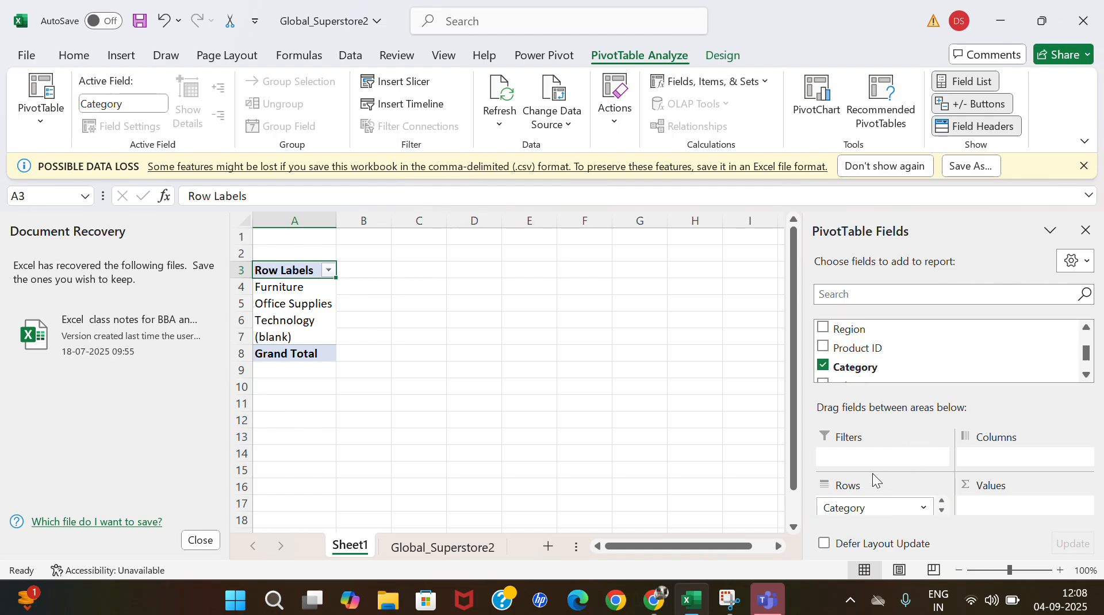
{"action": "scroll", "coordinate": [880, 349], "scroll_direction": "up", "scroll_amount": 3}
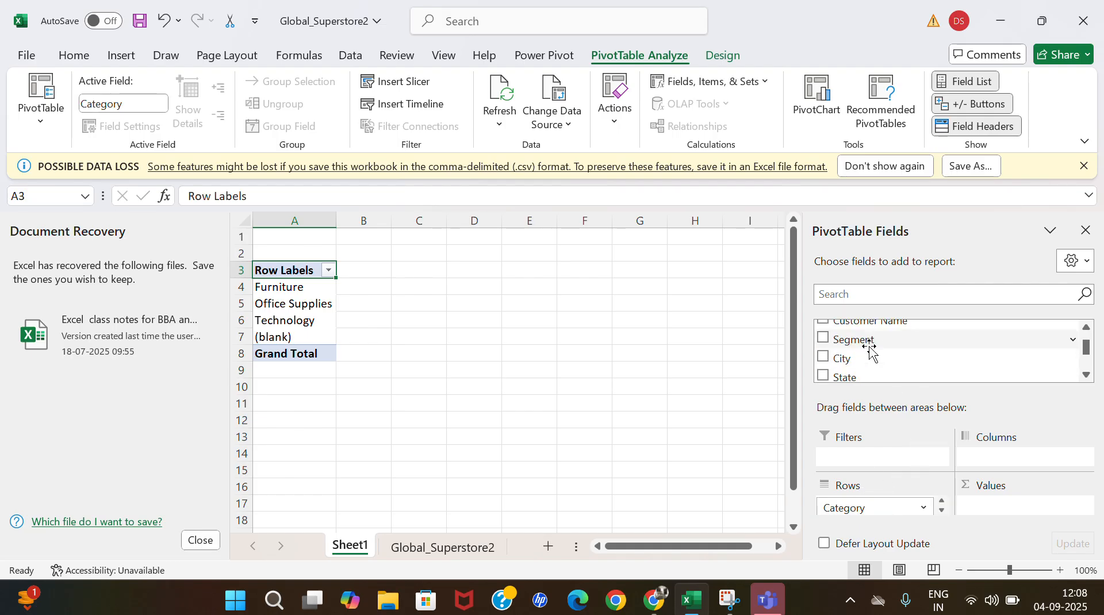
{"action": "scroll", "coordinate": [871, 349], "scroll_direction": "up", "scroll_amount": 2}
{"action": "scroll", "coordinate": [871, 349], "scroll_direction": "down", "scroll_amount": 5}
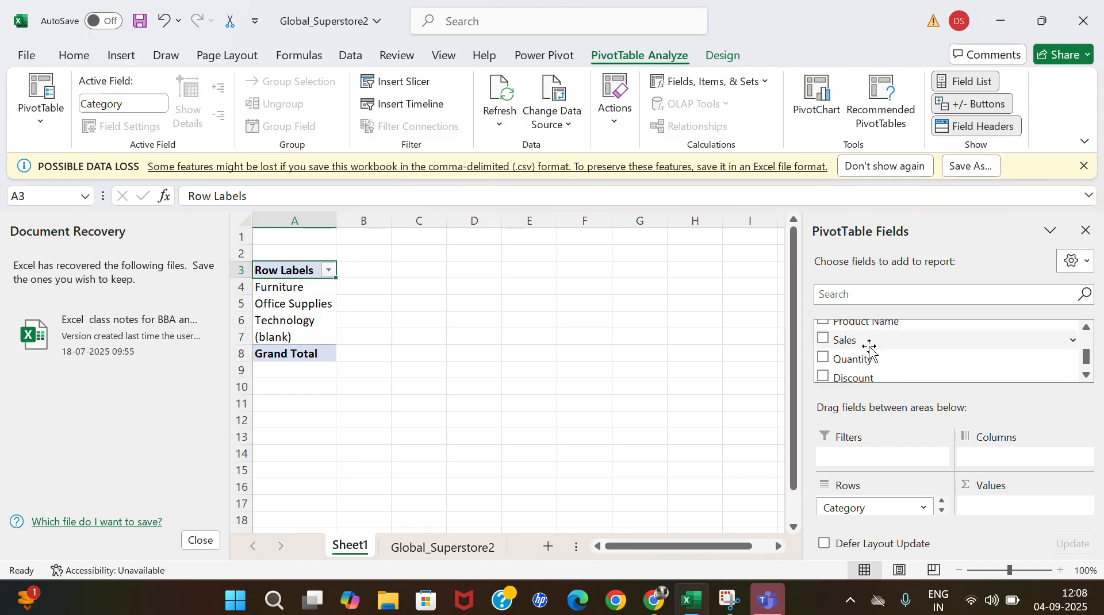
{"action": "left_click_drag", "start_coordinate": [845, 345], "coordinate": [997, 507]}
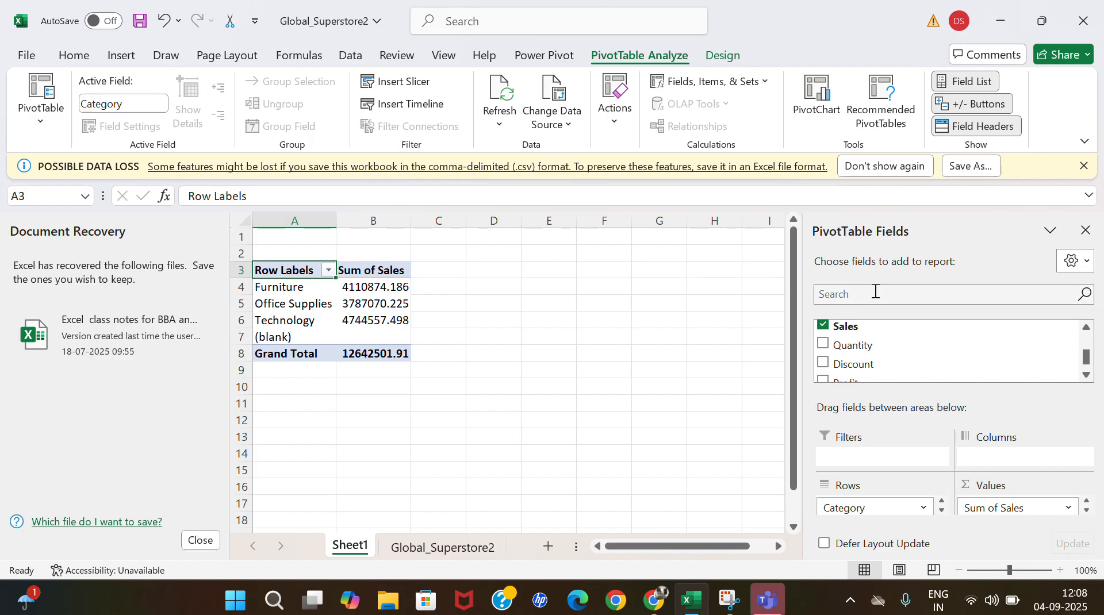
Add the Region field to the PivotTable's Columns area and review the category sales across all regions through the Grand Total column.
{"action": "scroll", "coordinate": [896, 336], "scroll_direction": "up", "scroll_amount": 2}
{"action": "scroll", "coordinate": [896, 336], "scroll_direction": "up", "scroll_amount": 2}
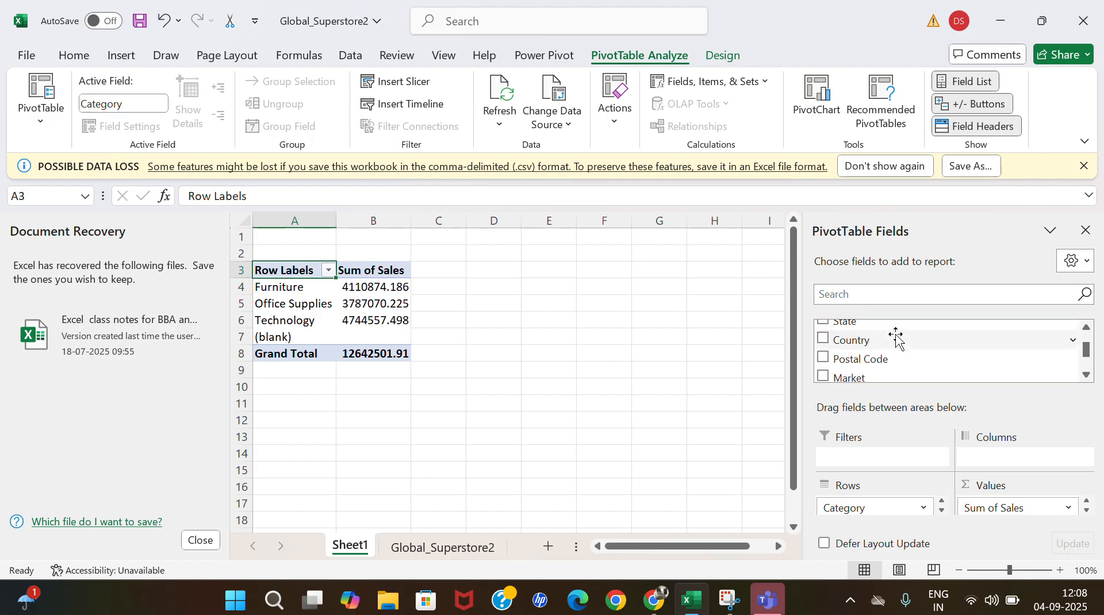
{"action": "scroll", "coordinate": [896, 336], "scroll_direction": "down", "scroll_amount": 2}
{"action": "left_click_drag", "start_coordinate": [860, 356], "coordinate": [998, 469]}
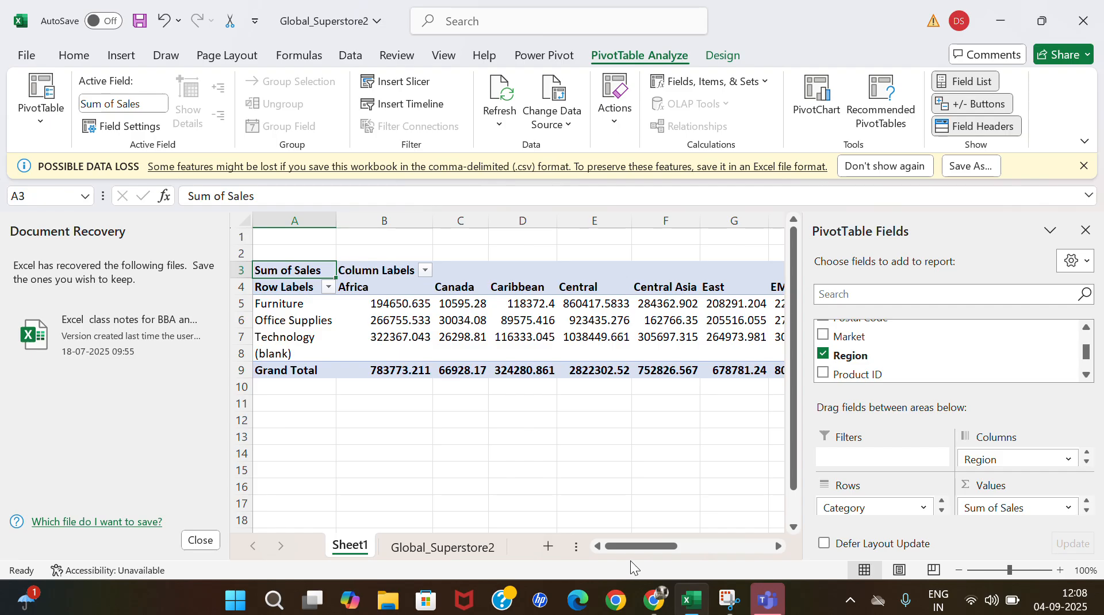
{"action": "left_click_drag", "start_coordinate": [627, 544], "coordinate": [569, 544]}
{"action": "mouse_move", "coordinate": [501, 335]}
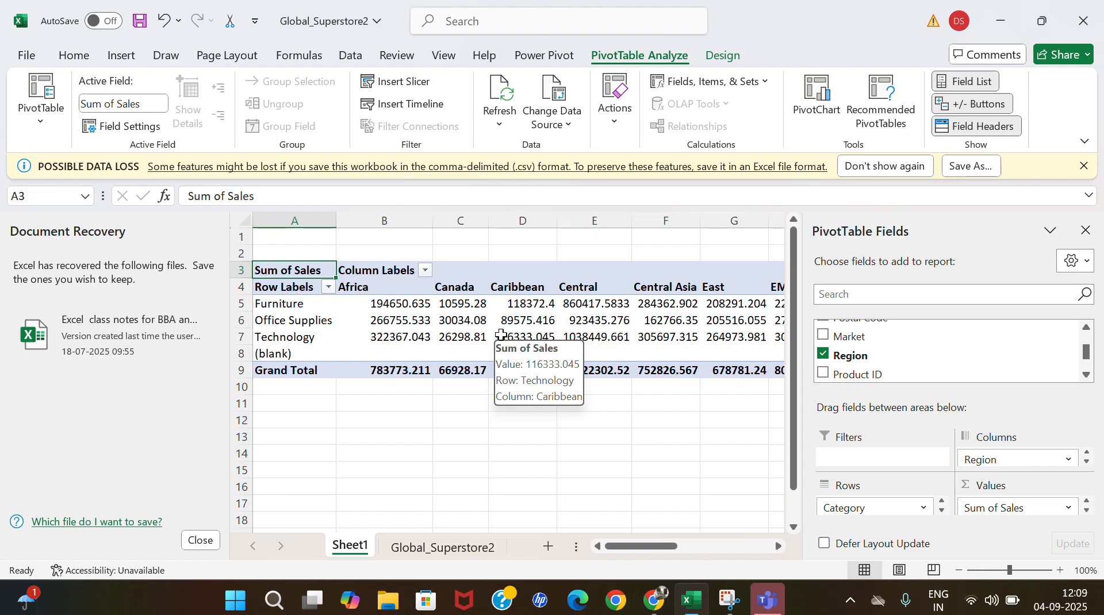
{"action": "scroll", "coordinate": [649, 281], "scroll_direction": "right", "scroll_amount": 3}
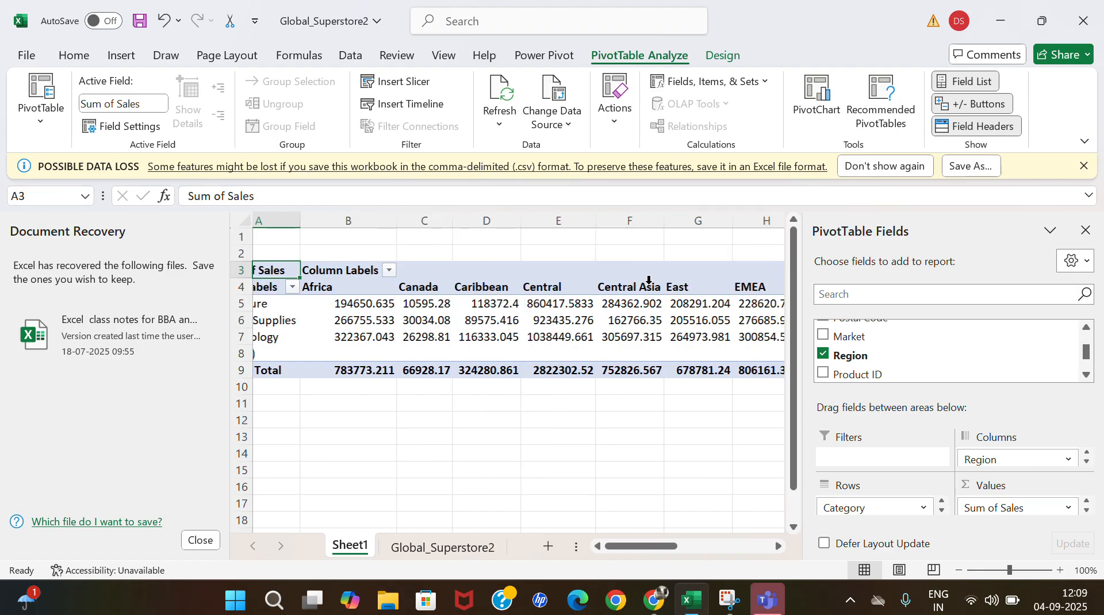
{"action": "scroll", "coordinate": [649, 280], "scroll_direction": "right", "scroll_amount": 5}
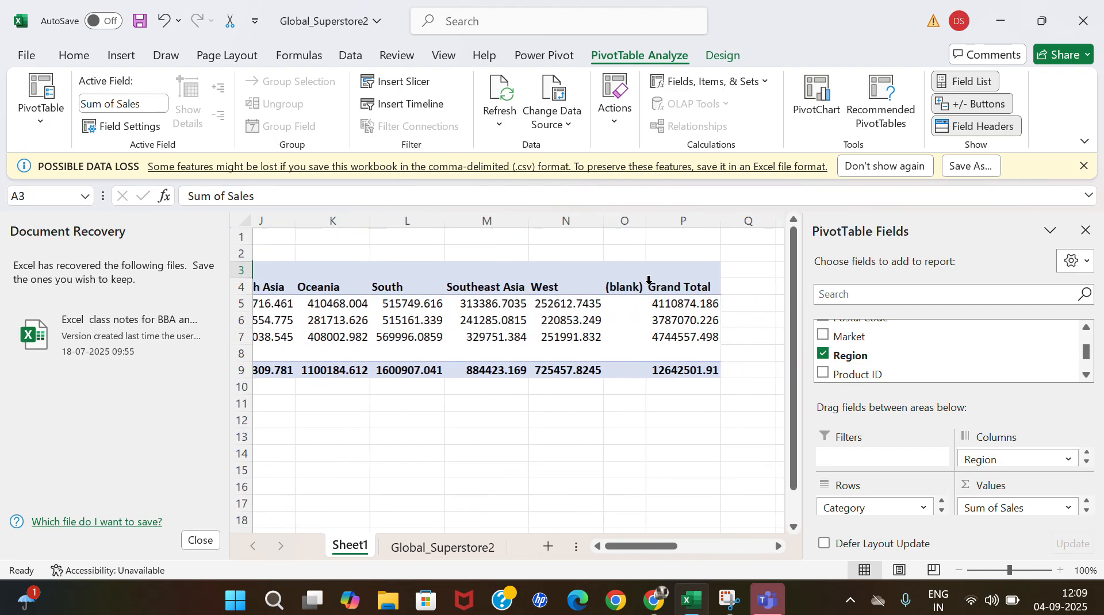
{"action": "scroll", "coordinate": [648, 280], "scroll_direction": "left", "scroll_amount": 3}
{"action": "scroll", "coordinate": [649, 281], "scroll_direction": "left", "scroll_amount": 6}
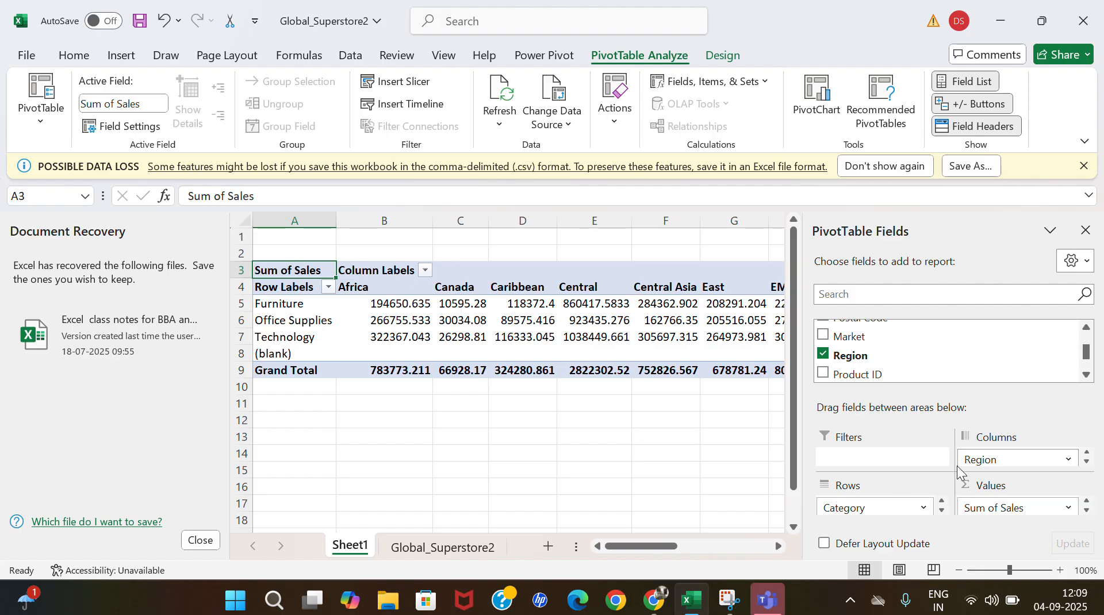
Swap the PivotTable layout so Region is in Rows and Category is in Columns, and review the resulting sales summary.
{"action": "left_click_drag", "start_coordinate": [888, 508], "coordinate": [904, 453]}
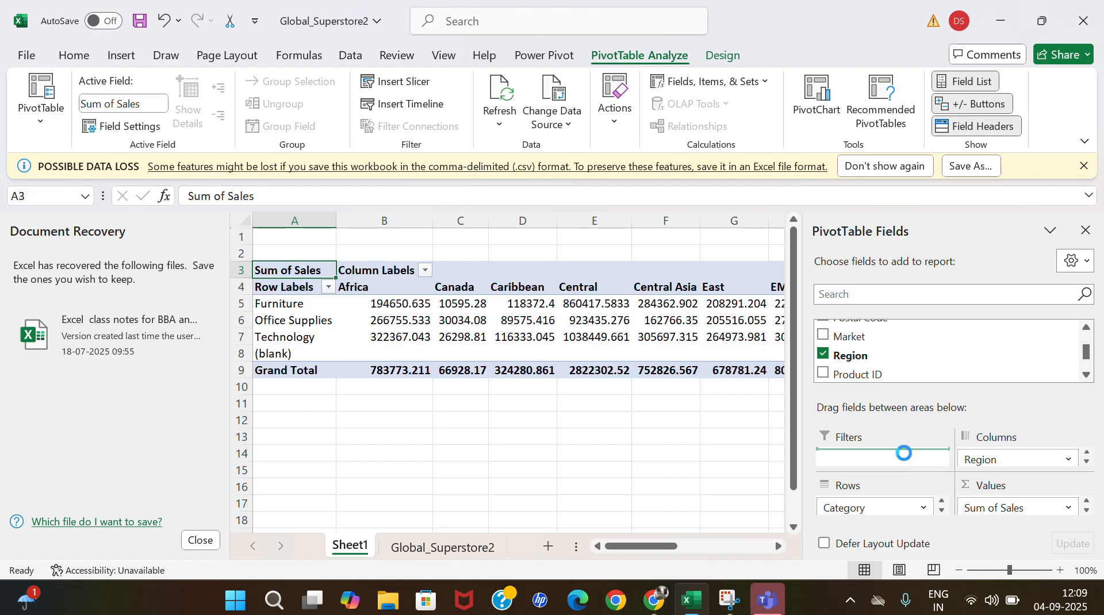
{"action": "left_click_drag", "start_coordinate": [977, 460], "coordinate": [874, 521]}
{"action": "left_click_drag", "start_coordinate": [857, 456], "coordinate": [986, 458]}
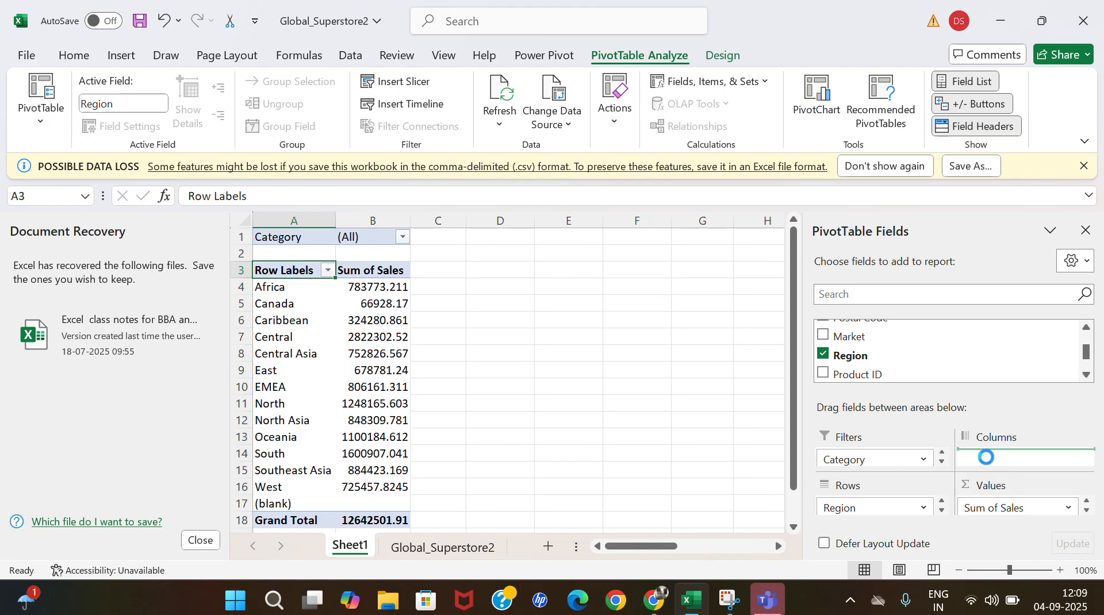
{"action": "scroll", "coordinate": [553, 409], "scroll_direction": "down", "scroll_amount": 2}
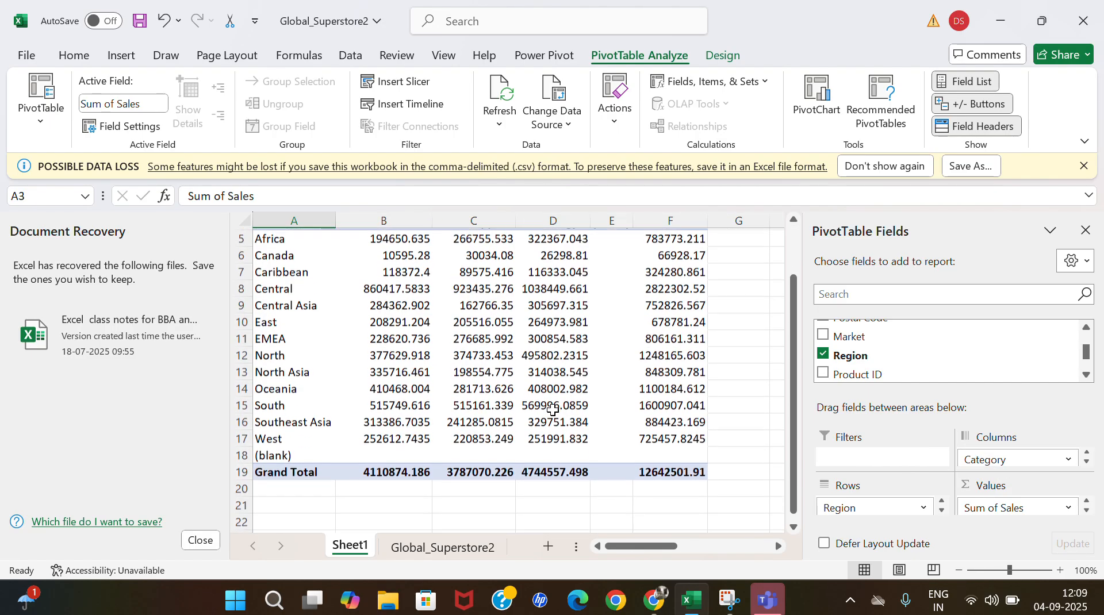
{"action": "scroll", "coordinate": [553, 409], "scroll_direction": "up", "scroll_amount": 1}
{"action": "mouse_move", "coordinate": [552, 409]}
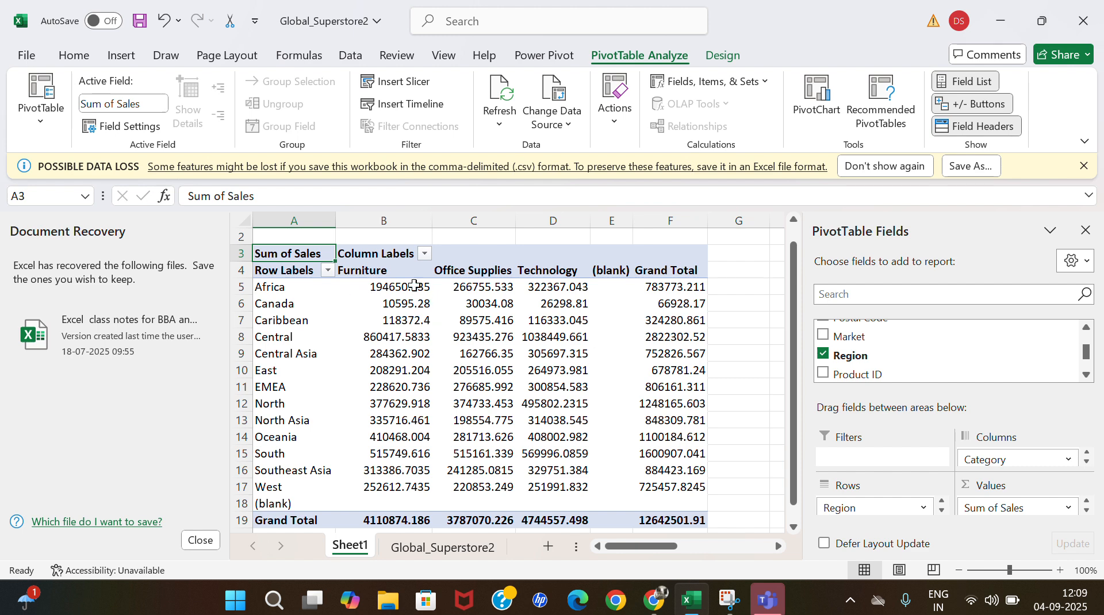
{"action": "mouse_move", "coordinate": [537, 399]}
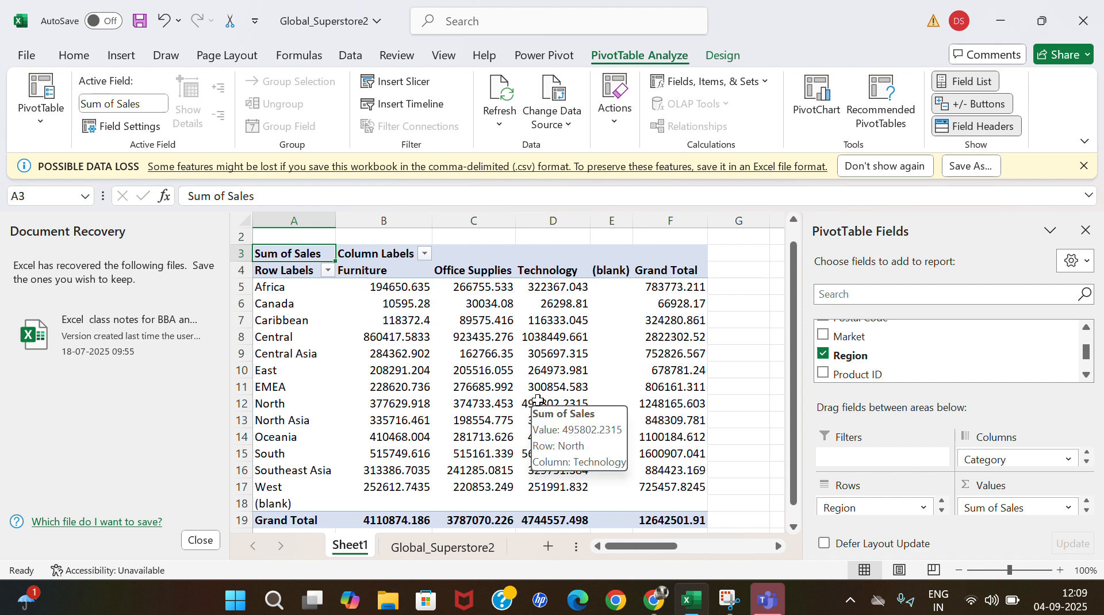
Compare the raw records in Global_Superstore2 with the PivotTable summary on Sheet1.
{"action": "left_click", "coordinate": [454, 548]}
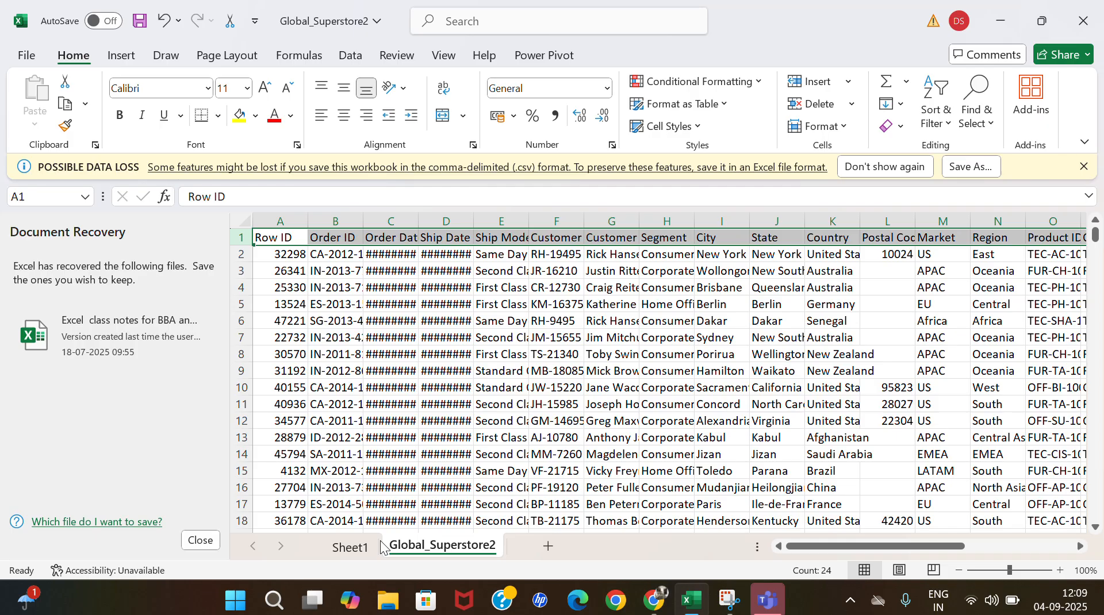
{"action": "left_click", "coordinate": [349, 547]}
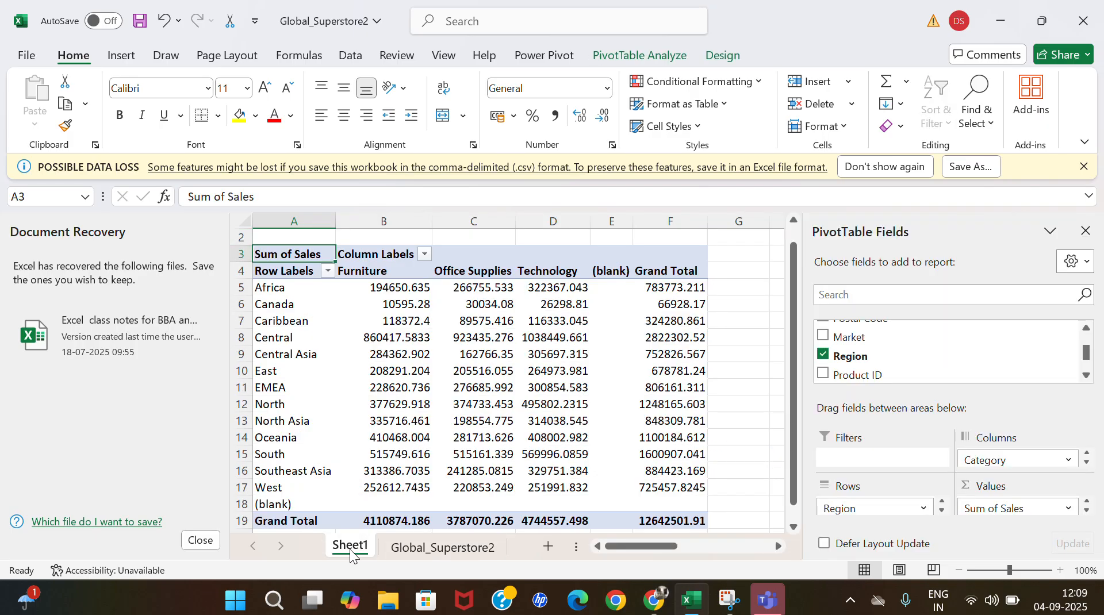
{"action": "mouse_move", "coordinate": [516, 437]}
{"action": "mouse_move", "coordinate": [534, 336]}
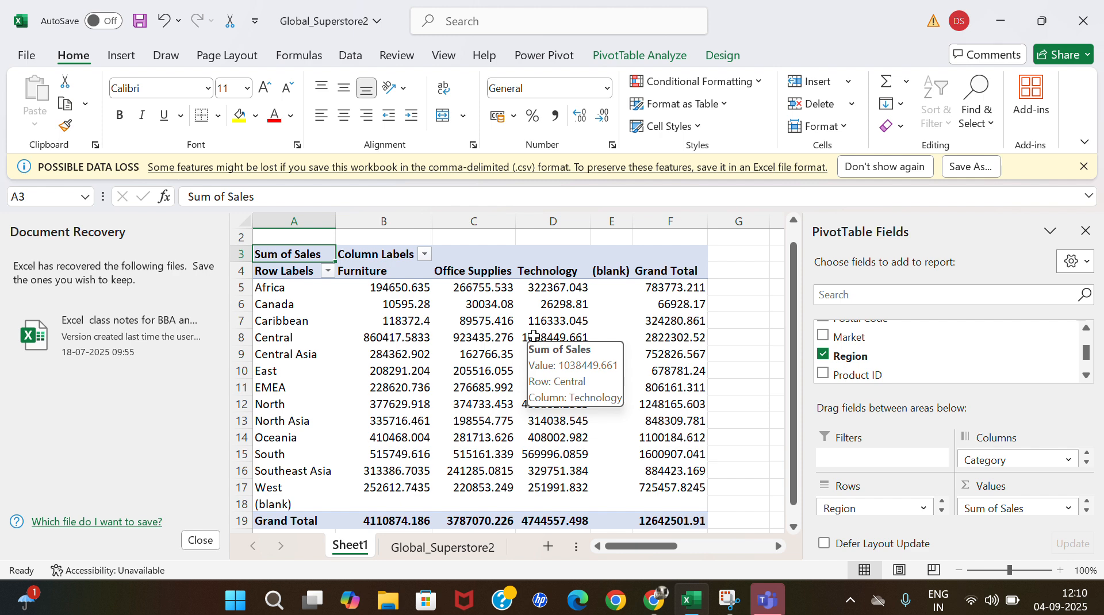
Look at the PivotTable's layout and style options, leave the editing of cell A3, and bring up the PivotTable analysis tools.
{"action": "left_click", "coordinate": [664, 50]}
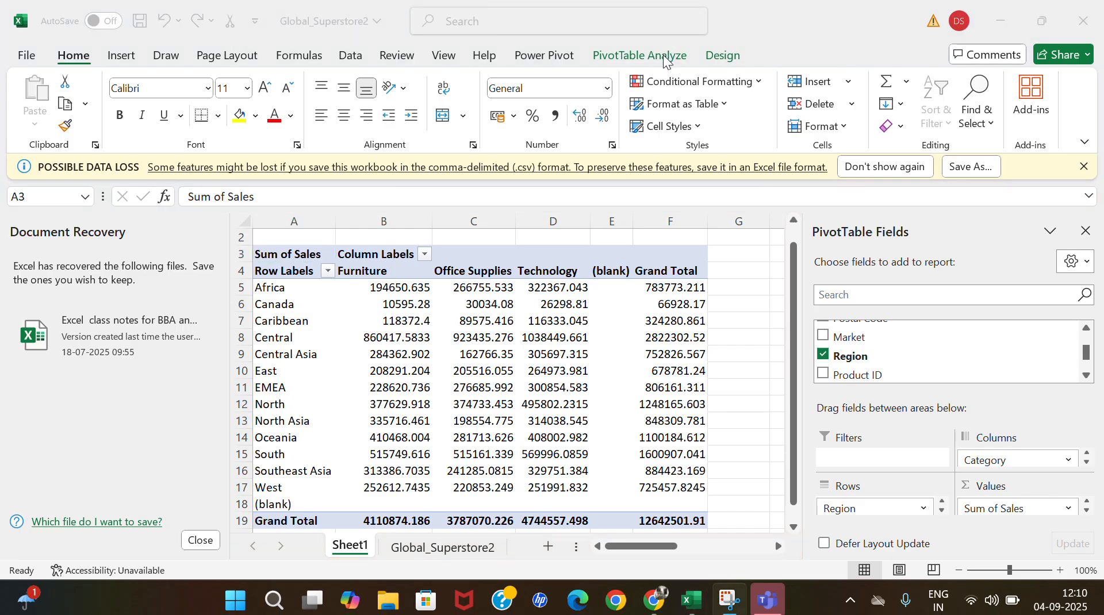
{"action": "left_click", "coordinate": [729, 56]}
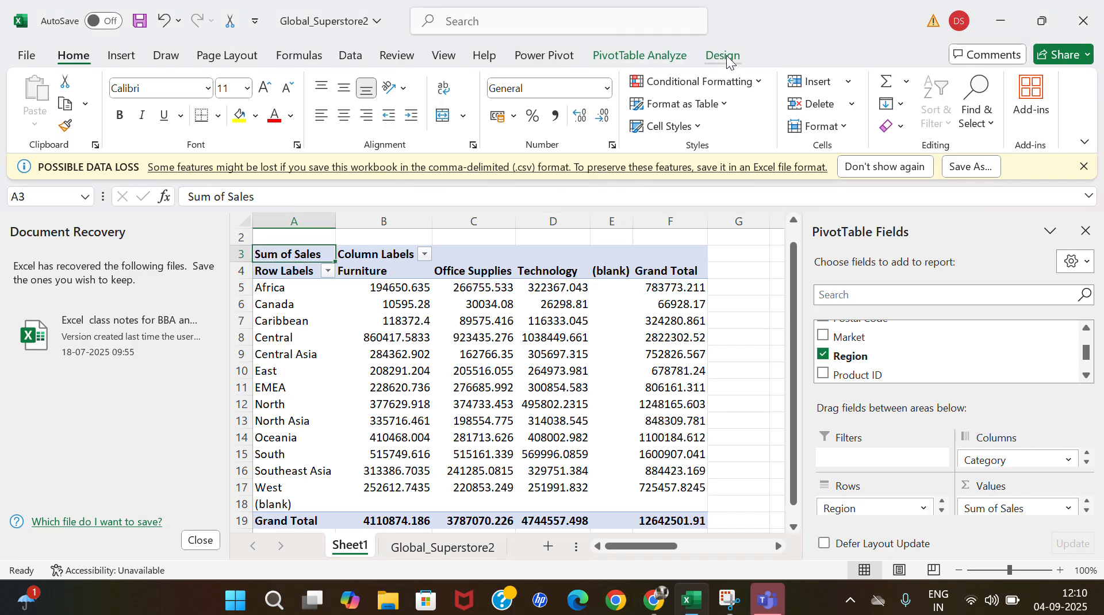
{"action": "left_click", "coordinate": [726, 59]}
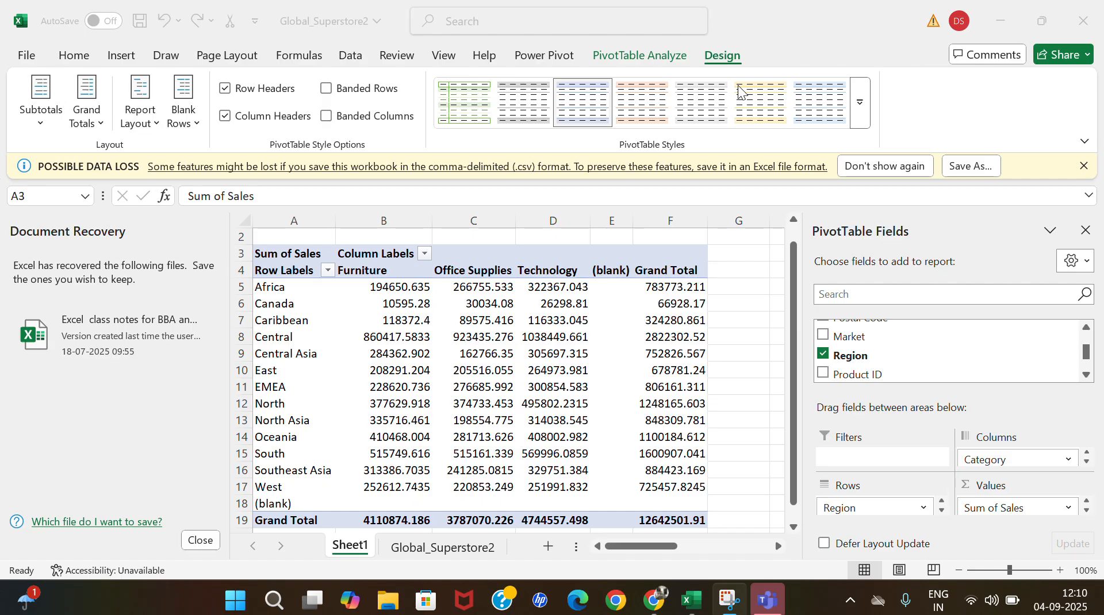
{"action": "left_click", "coordinate": [736, 270]}
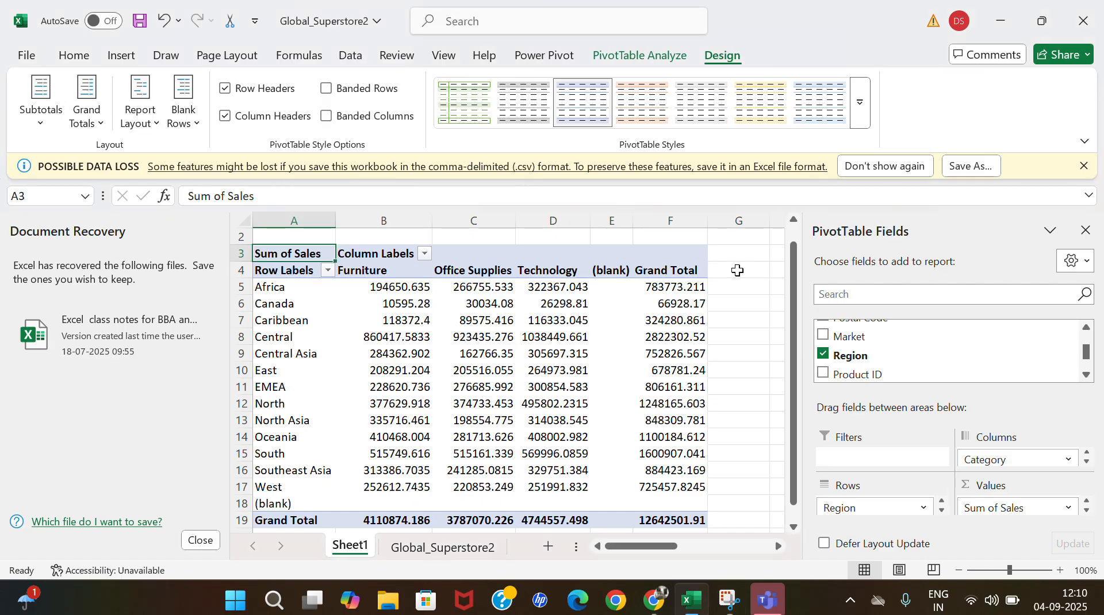
{"action": "left_click", "coordinate": [737, 270]}
{"action": "left_click", "coordinate": [640, 55]}
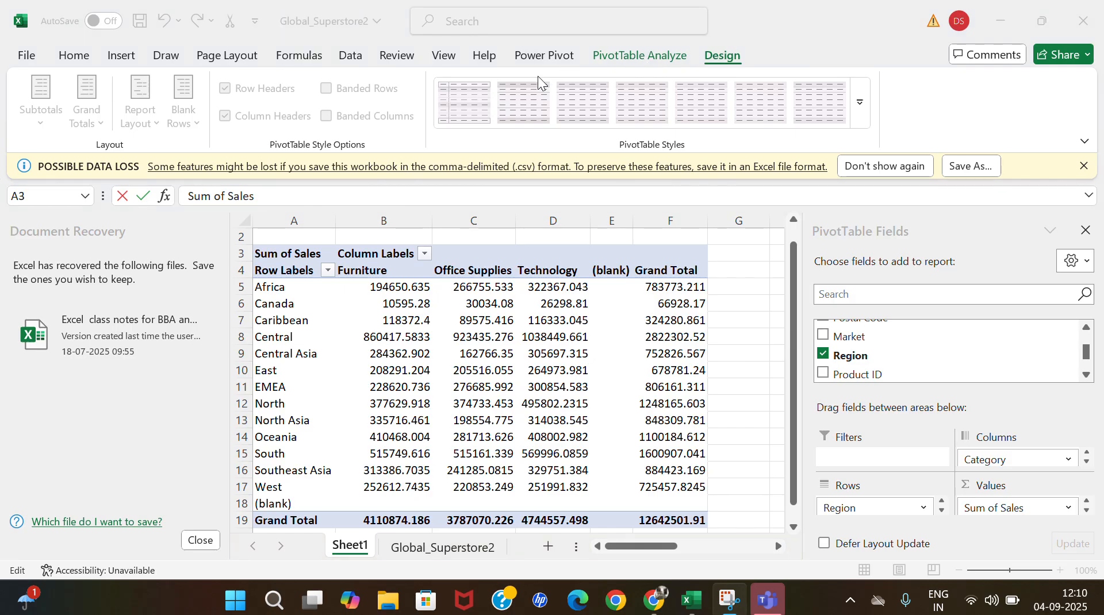
{"action": "left_click", "coordinate": [288, 290]}
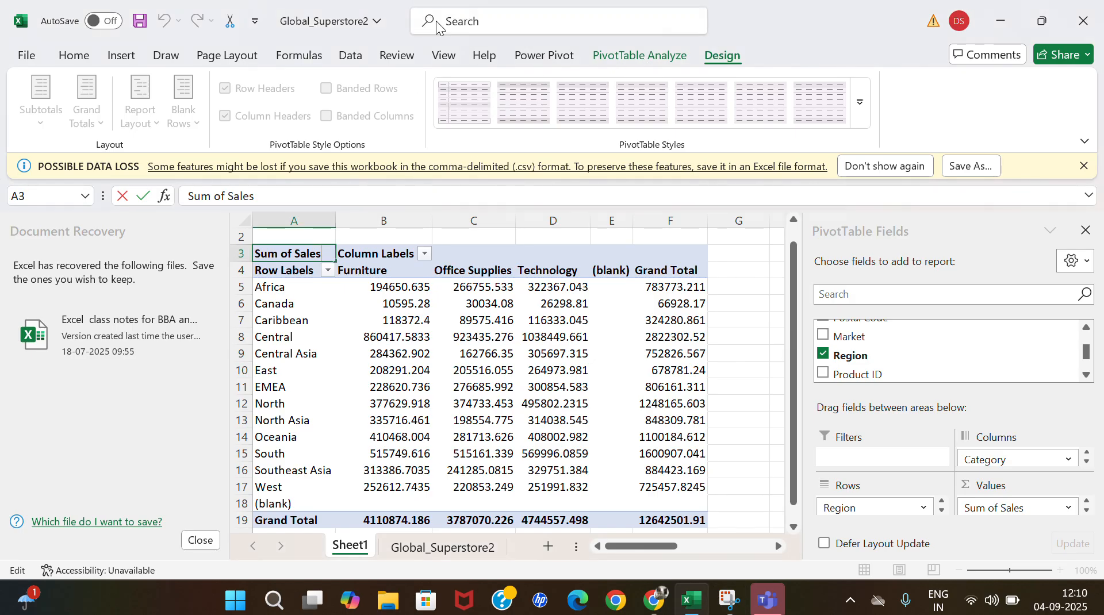
{"action": "left_click", "coordinate": [66, 56]}
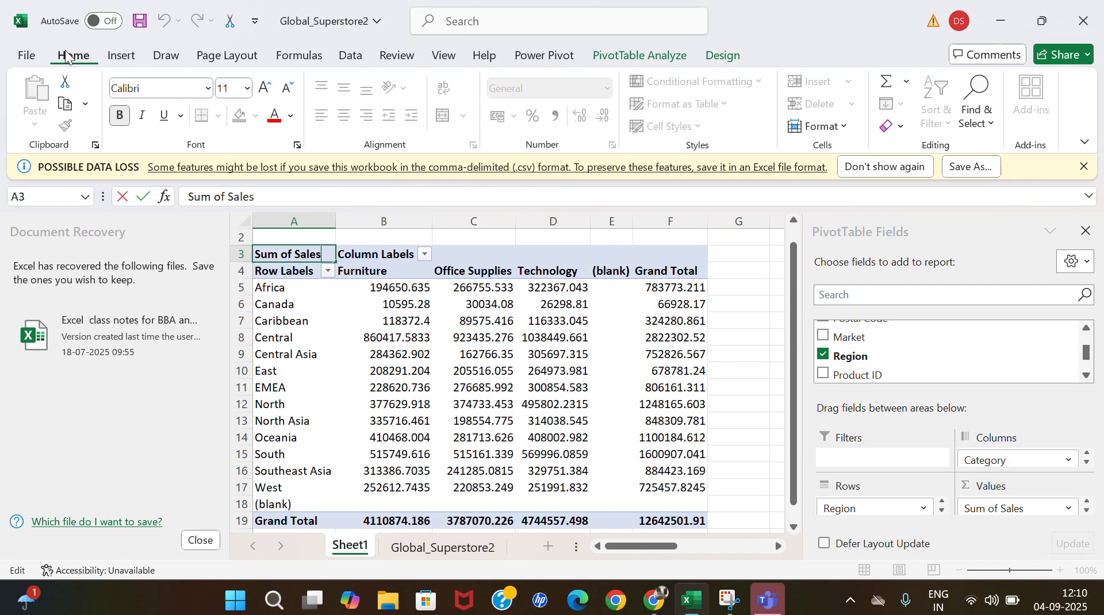
{"action": "left_click", "coordinate": [540, 56]}
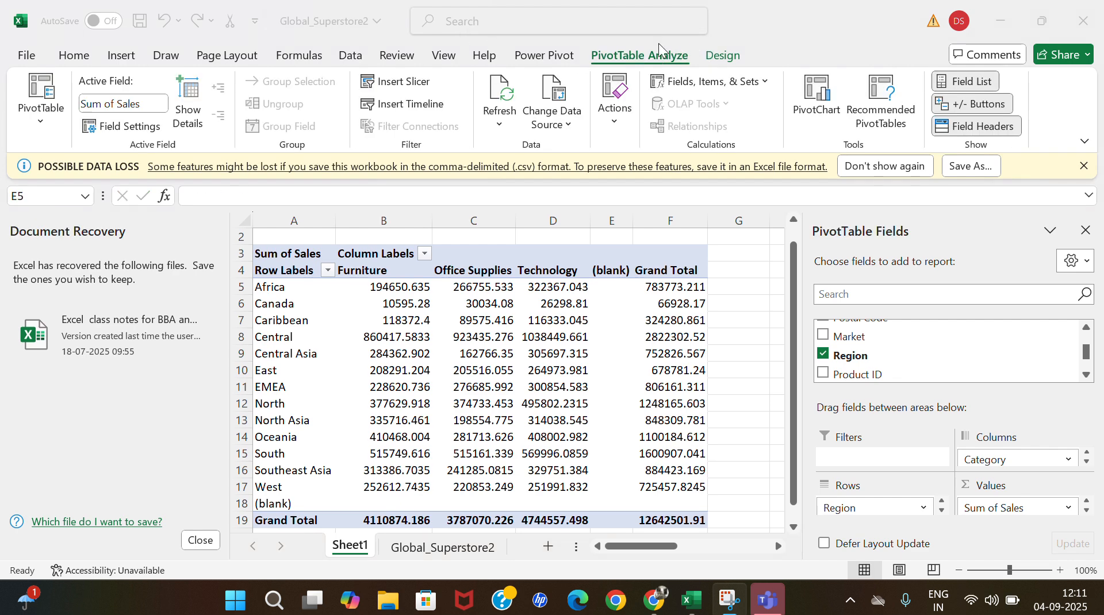
Start a PivotChart from the PivotTable, preview the Pie, Bar and Line types, and choose the Column type.
{"action": "left_click", "coordinate": [819, 112]}
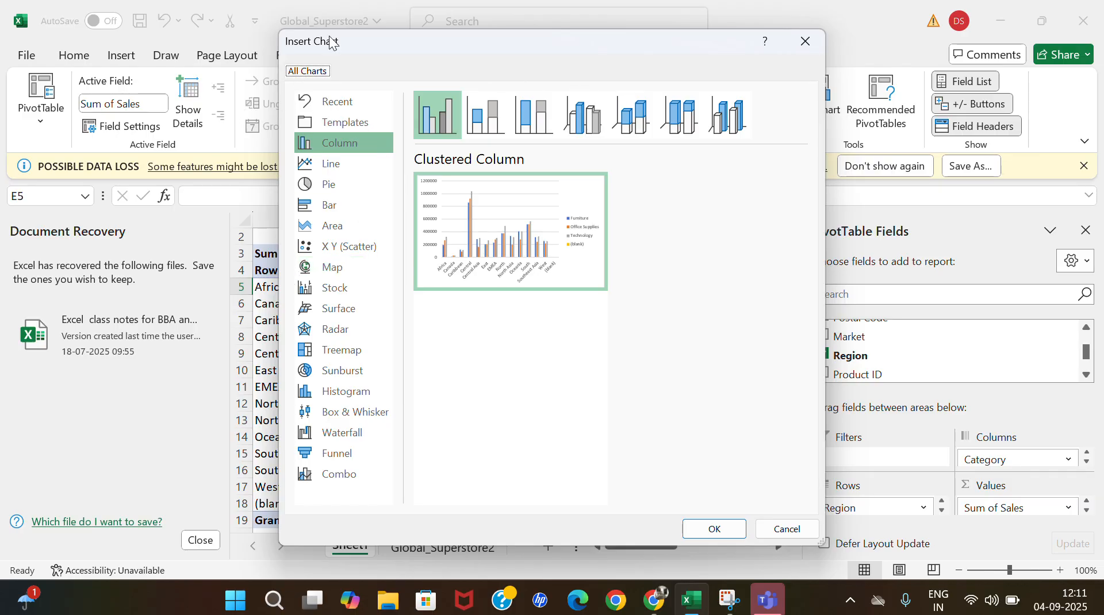
{"action": "left_click_drag", "start_coordinate": [331, 41], "coordinate": [792, 119]}
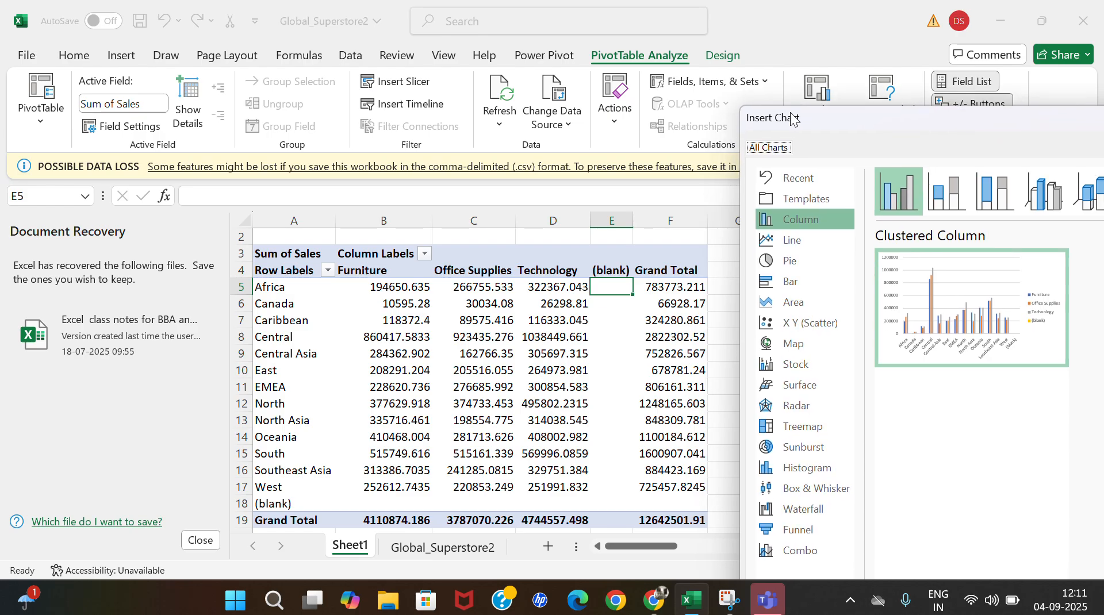
{"action": "left_click", "coordinate": [793, 269]}
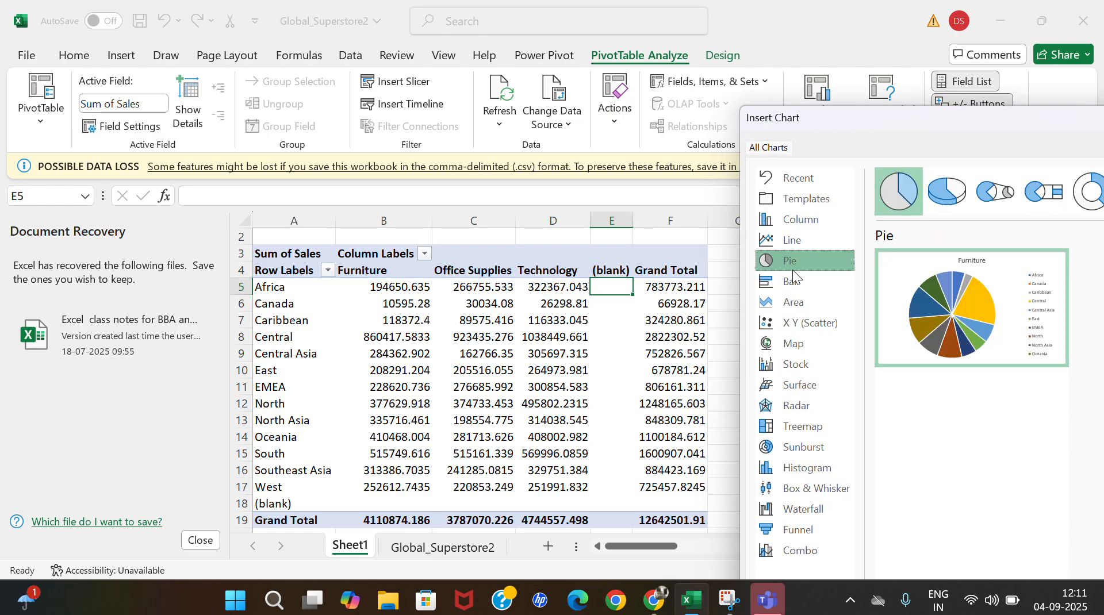
{"action": "left_click", "coordinate": [793, 279]}
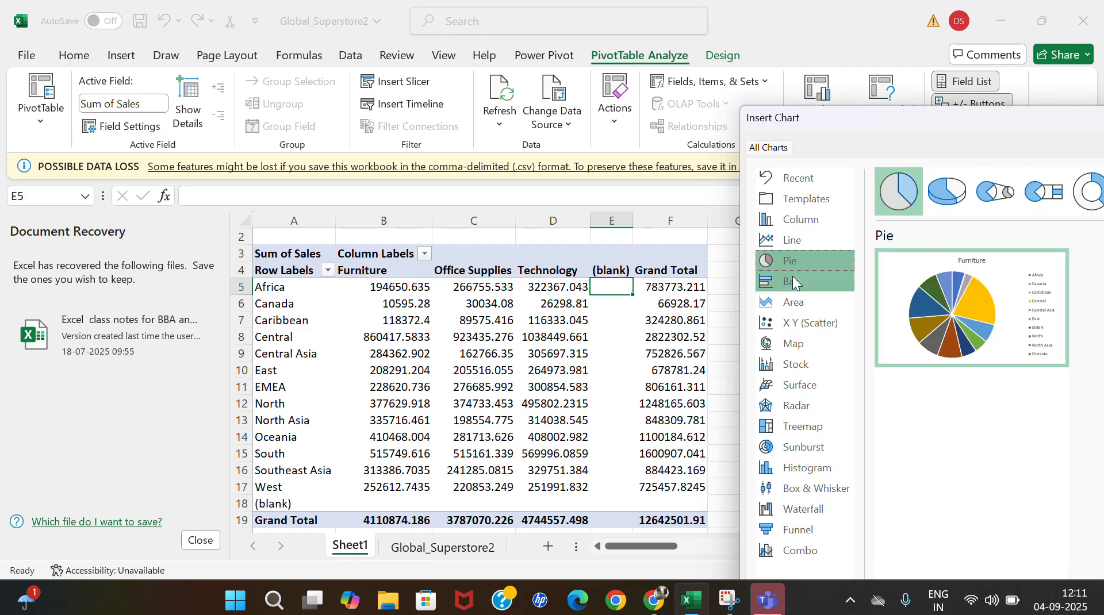
{"action": "left_click", "coordinate": [795, 221]}
{"action": "left_click", "coordinate": [795, 241]}
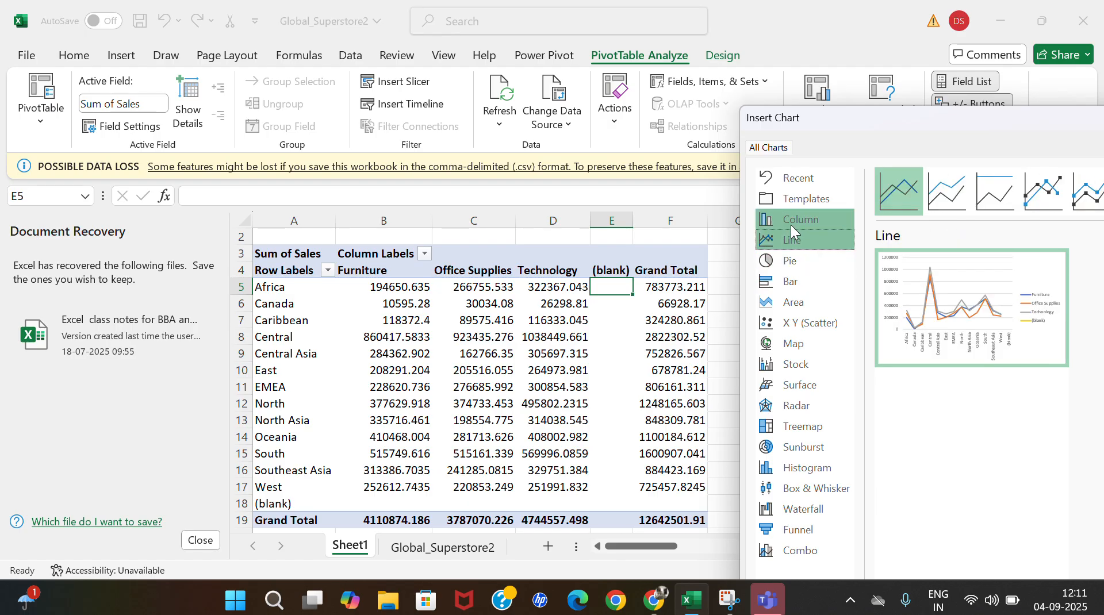
{"action": "left_click", "coordinate": [791, 224]}
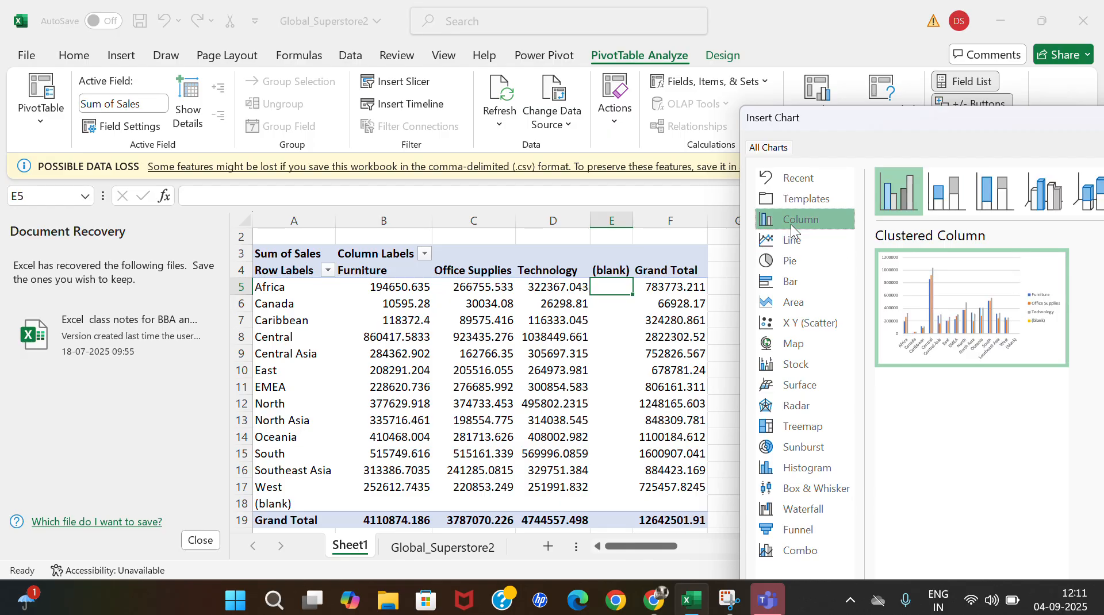
Preview the stacked column subtypes and insert the PivotChart as a 3-D Clustered Column chart.
{"action": "left_click", "coordinate": [955, 200]}
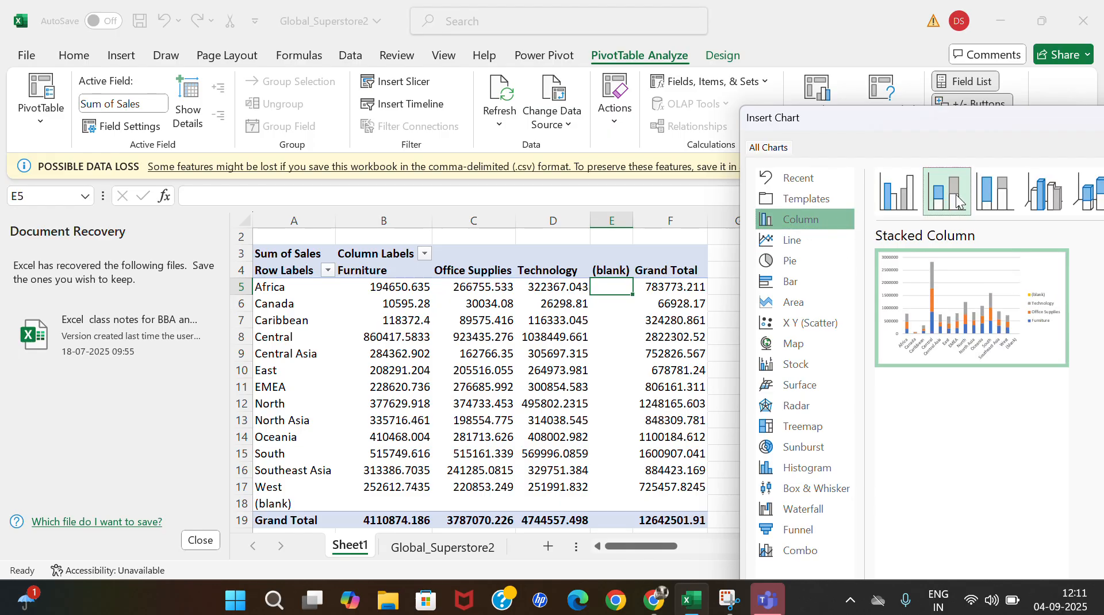
{"action": "left_click", "coordinate": [996, 196]}
{"action": "left_click", "coordinate": [1043, 204]}
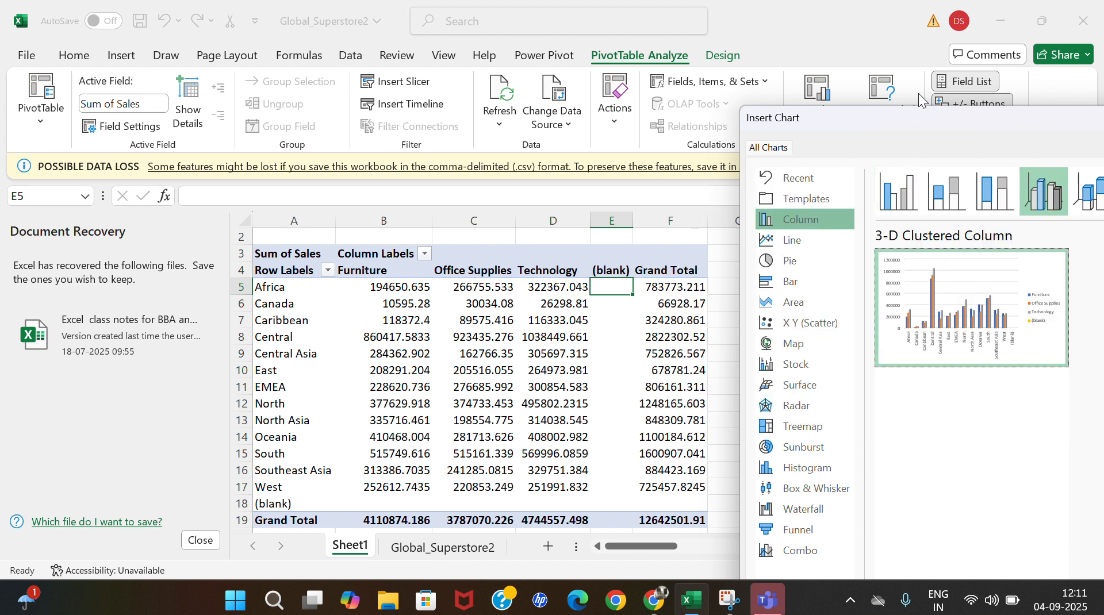
{"action": "left_click_drag", "start_coordinate": [920, 120], "coordinate": [703, 16]}
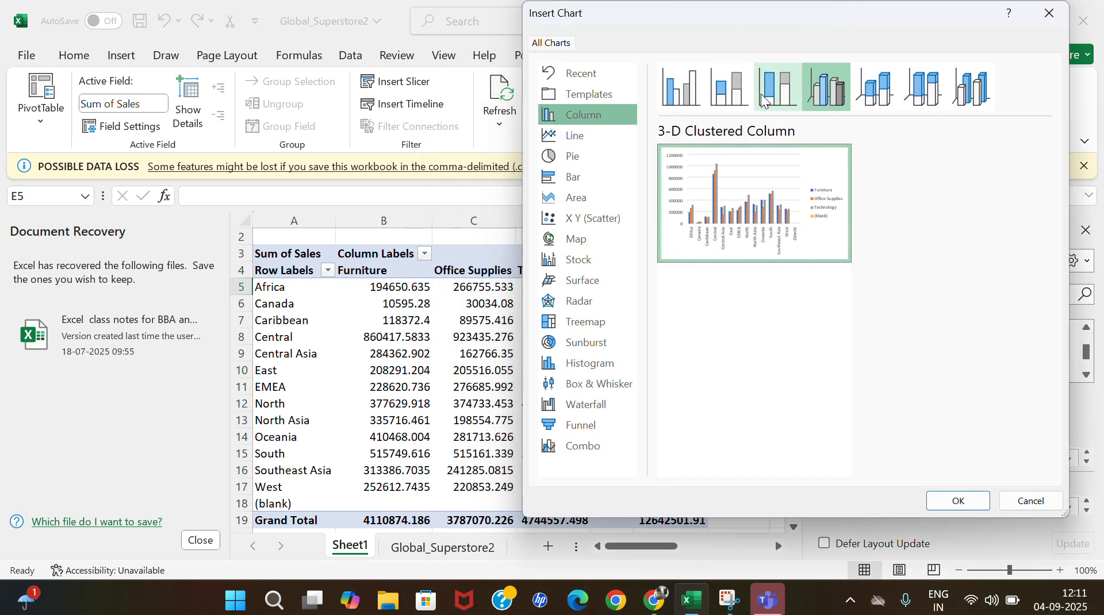
{"action": "left_click", "coordinate": [958, 501]}
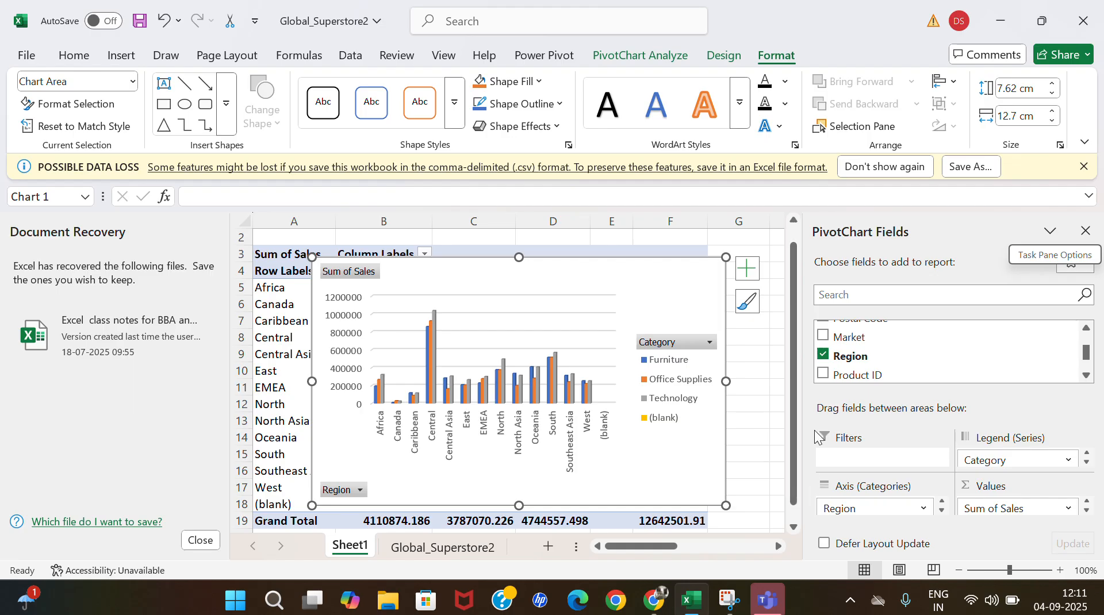
Close the PivotChart field list, move the chart beside the PivotTable, and enlarge it to about 9.42 cm high by 13.88 cm wide.
{"action": "left_click", "coordinate": [1086, 231]}
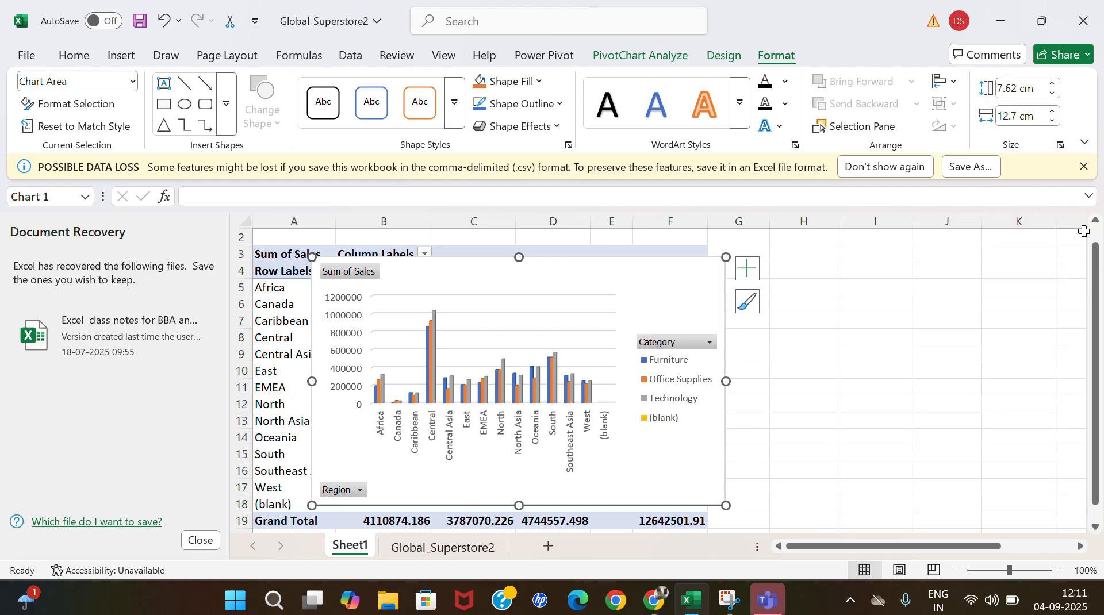
{"action": "left_click_drag", "start_coordinate": [594, 273], "coordinate": [1015, 259]}
{"action": "scroll", "coordinate": [611, 368], "scroll_direction": "right", "scroll_amount": 3}
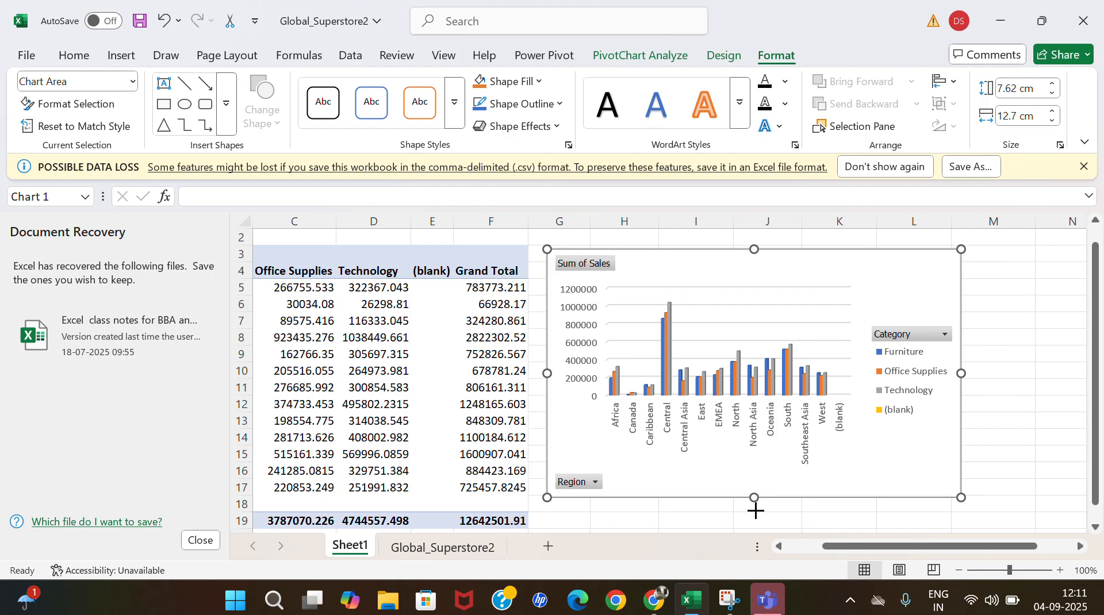
{"action": "left_click_drag", "start_coordinate": [750, 562], "coordinate": [754, 523]}
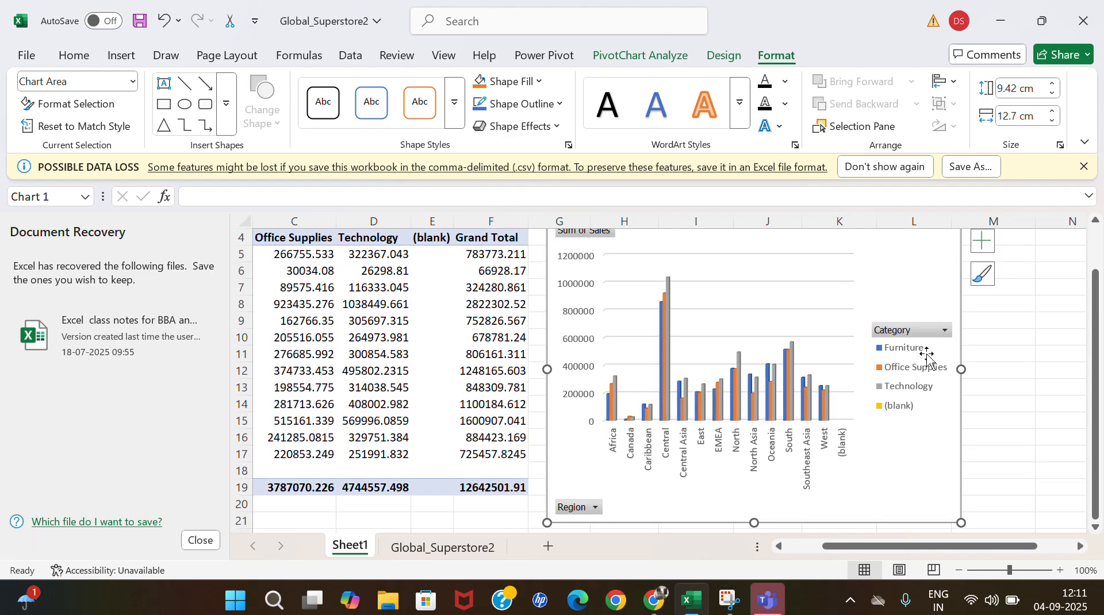
{"action": "left_click_drag", "start_coordinate": [961, 369], "coordinate": [1000, 369]}
{"action": "scroll", "coordinate": [844, 299], "scroll_direction": "up", "scroll_amount": 1}
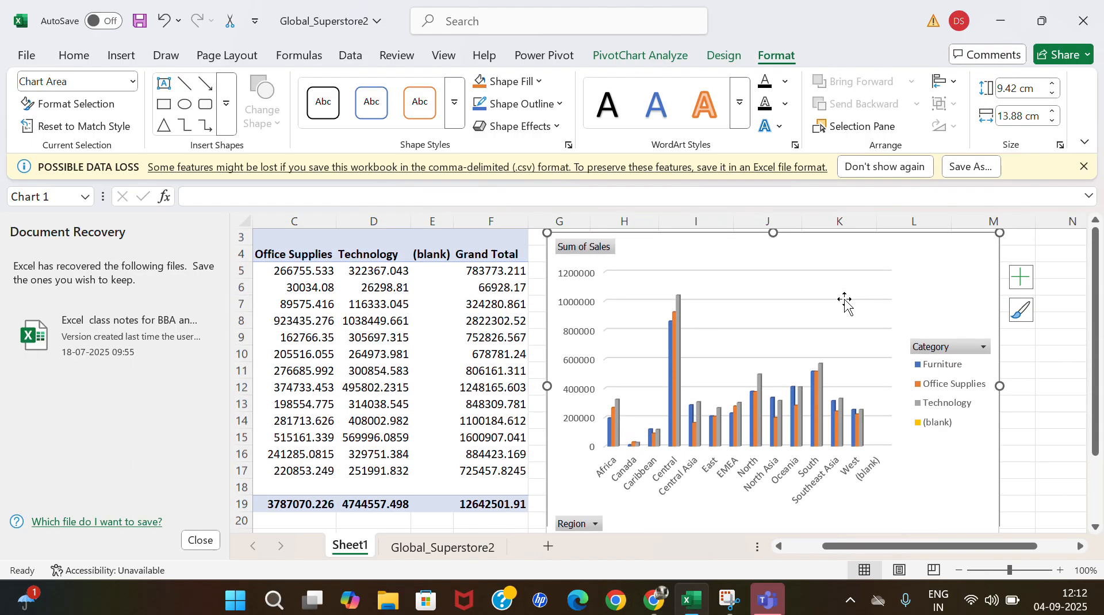
Apply the dark-background chart style from the end of the style gallery to the PivotChart.
{"action": "left_click", "coordinate": [1021, 277]}
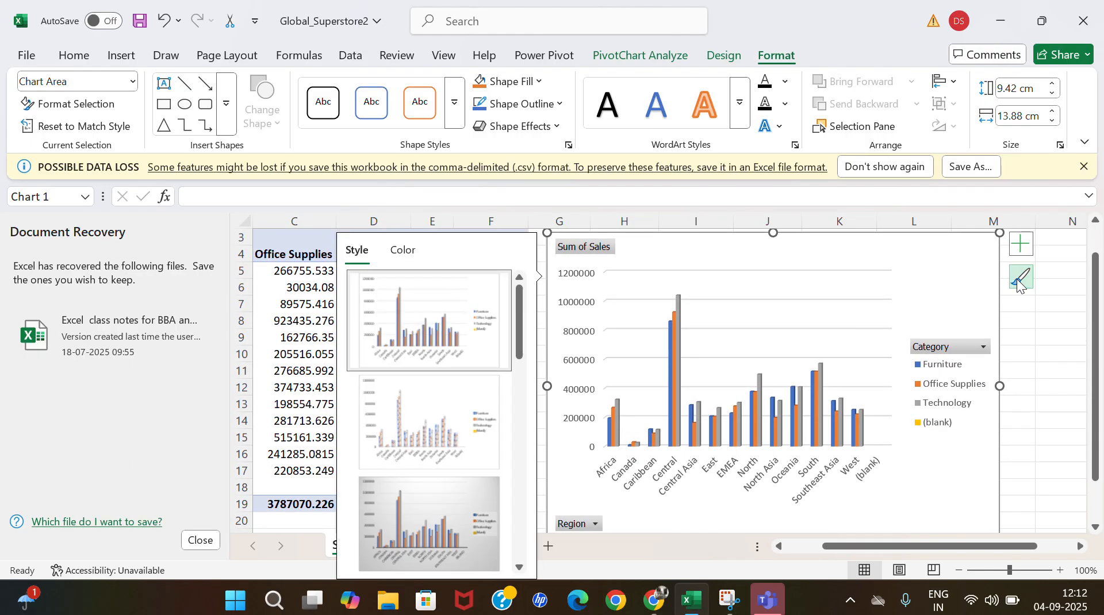
{"action": "scroll", "coordinate": [353, 544], "scroll_direction": "down", "scroll_amount": 3}
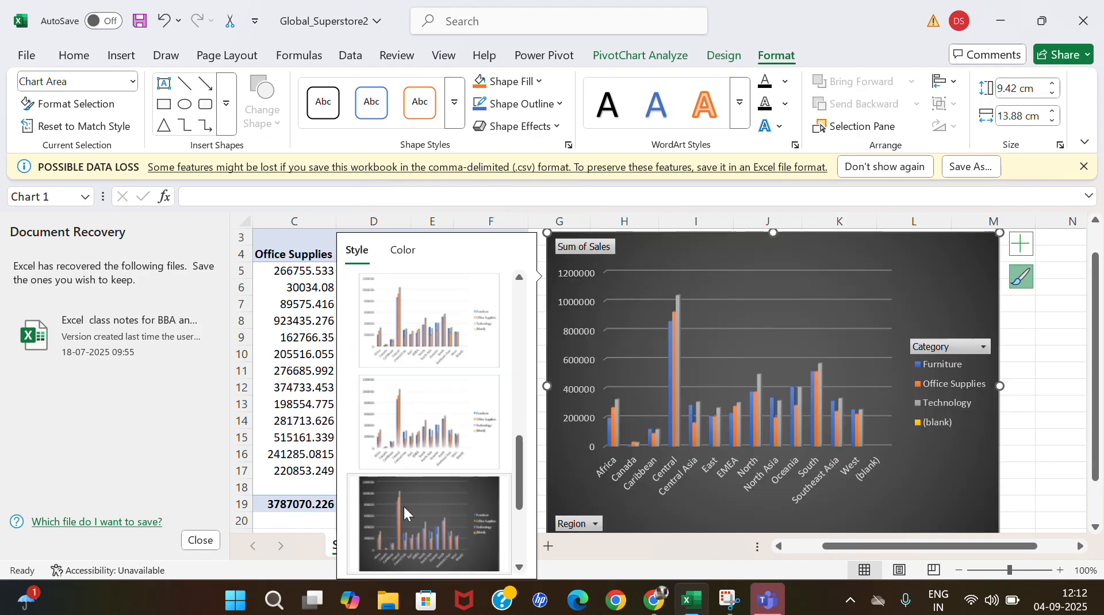
{"action": "left_click", "coordinate": [404, 506]}
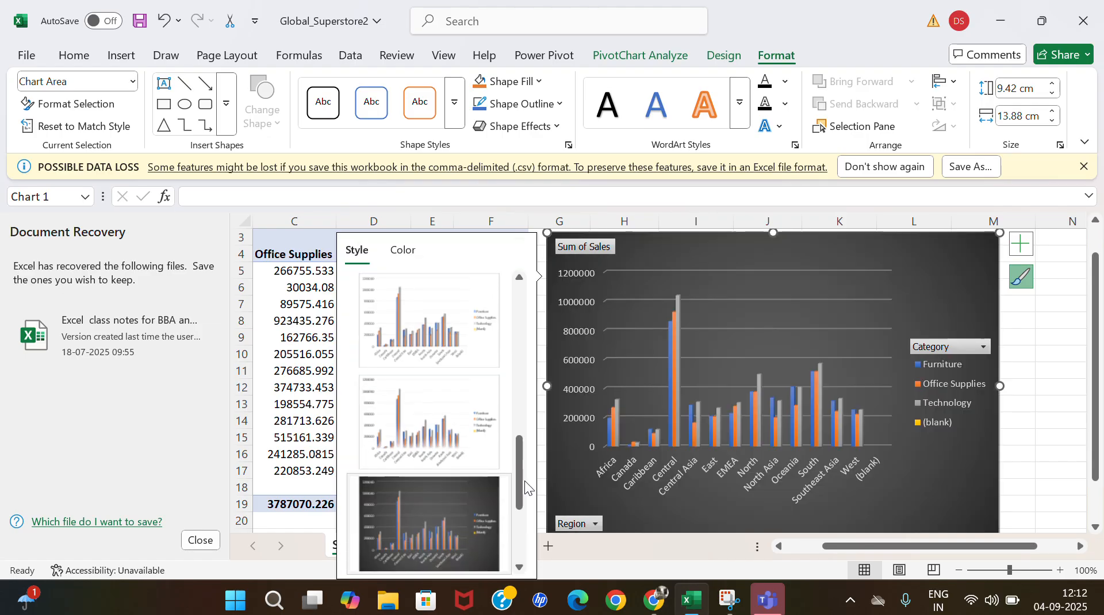
Filter the PivotChart's Category field to only Office Supplies and Technology, deselect the chart, and check the filtered PivotTable.
{"action": "left_click", "coordinate": [984, 346]}
{"action": "left_click", "coordinate": [984, 348]}
{"action": "left_click", "coordinate": [798, 394]}
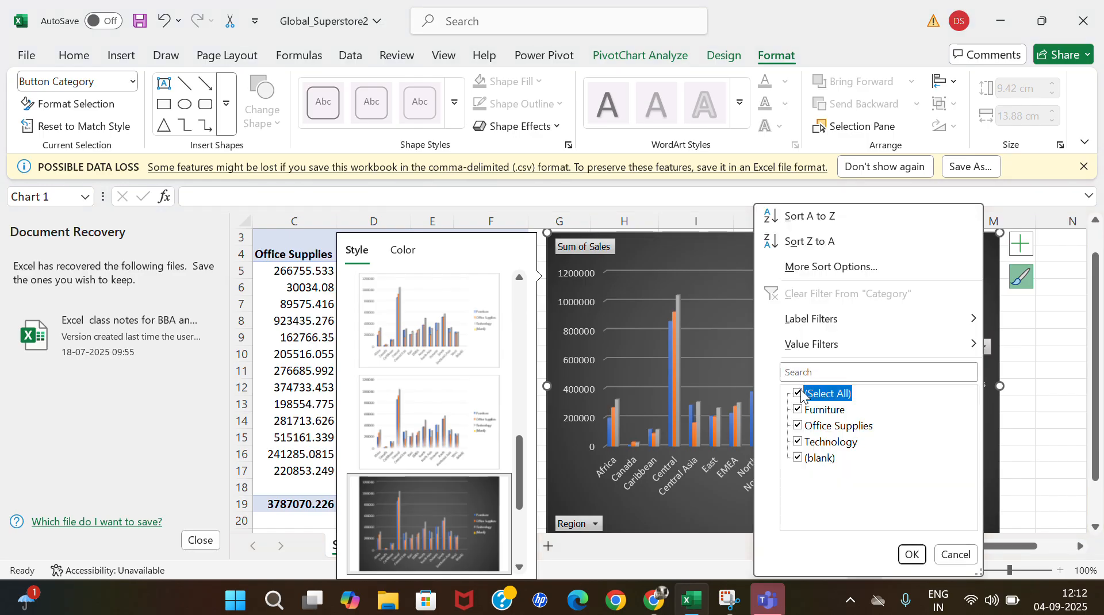
{"action": "left_click", "coordinate": [799, 441]}
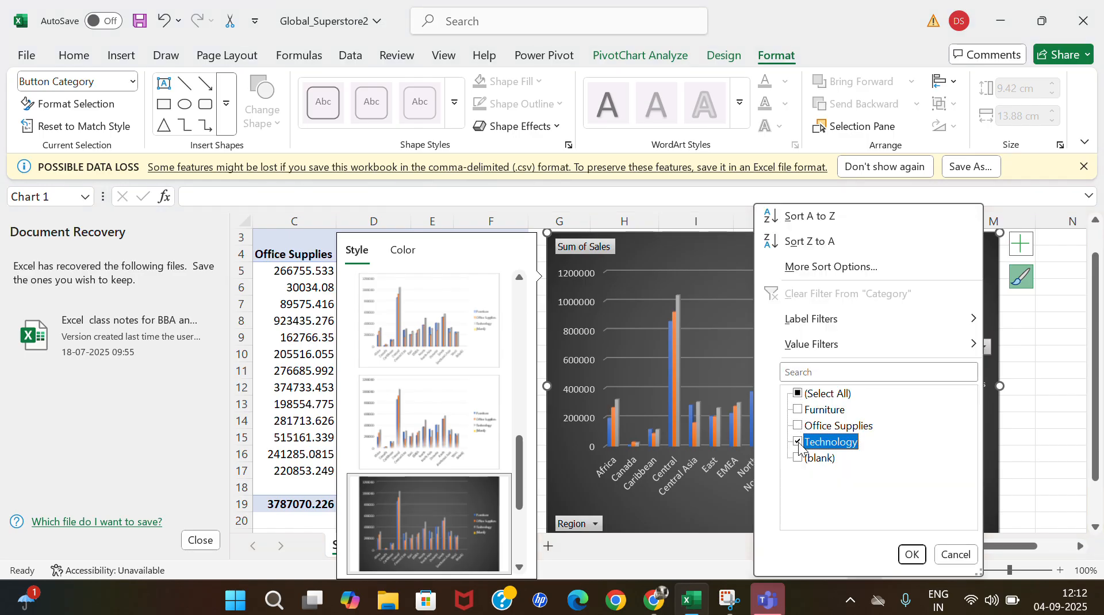
{"action": "left_click", "coordinate": [798, 425]}
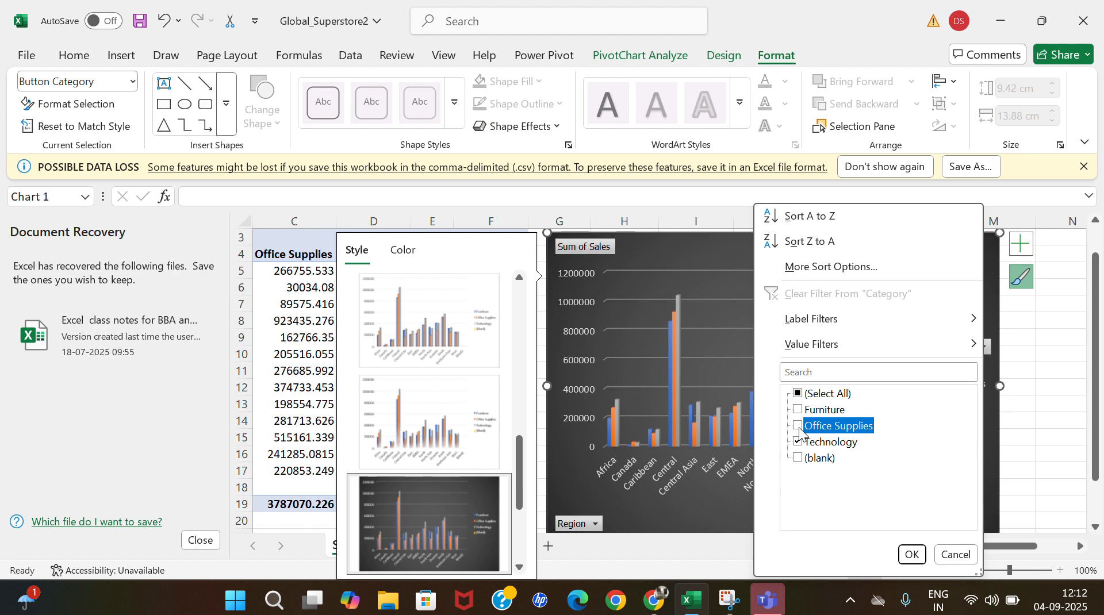
{"action": "left_click", "coordinate": [912, 555]}
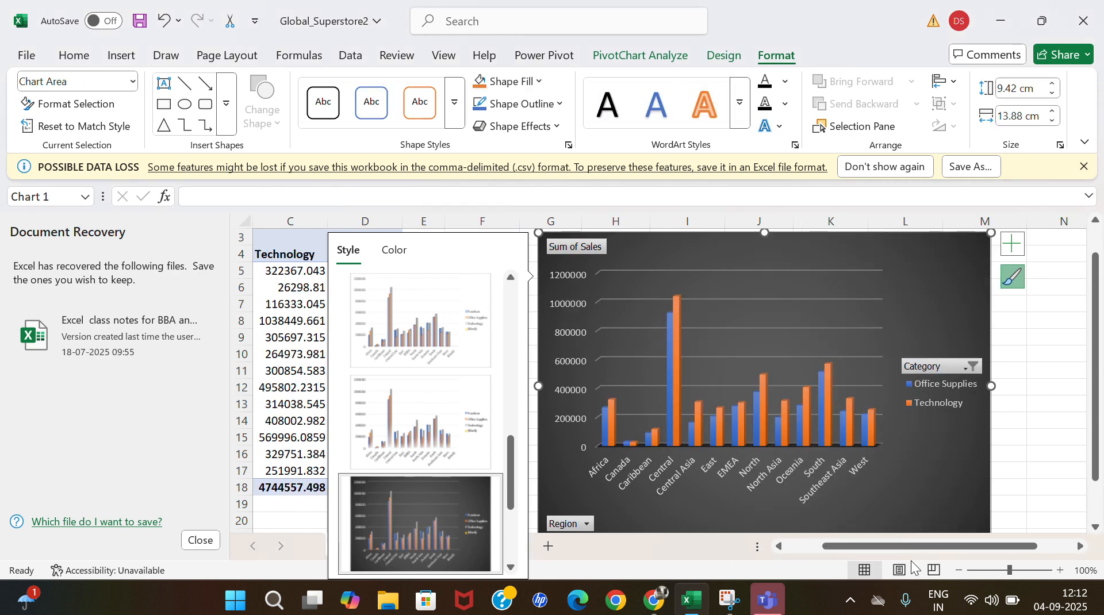
{"action": "left_click", "coordinate": [1049, 369]}
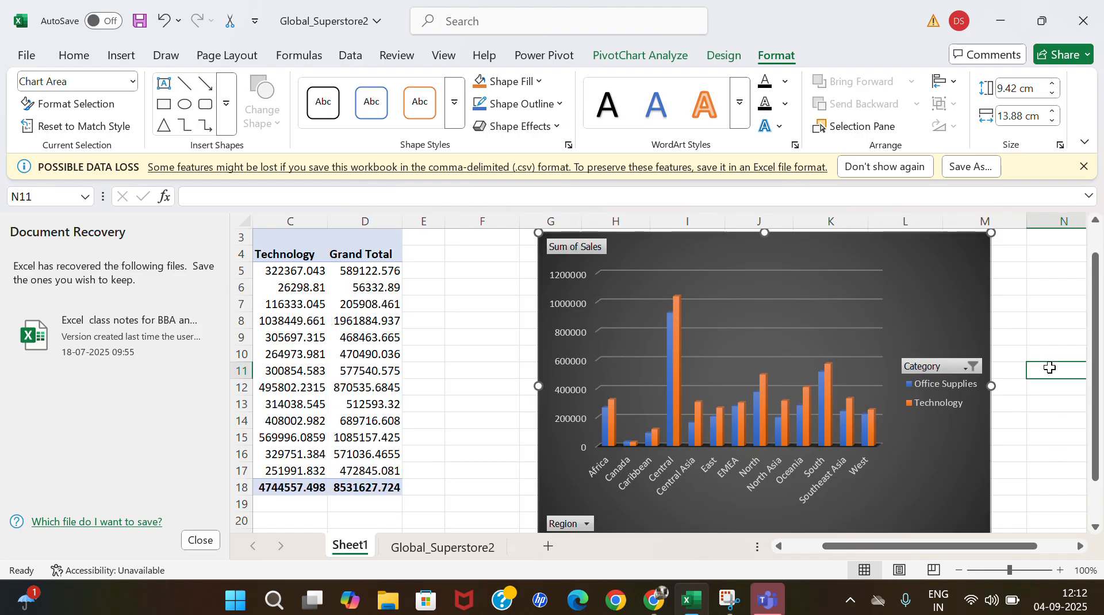
{"action": "scroll", "coordinate": [529, 386], "scroll_direction": "left", "scroll_amount": 2}
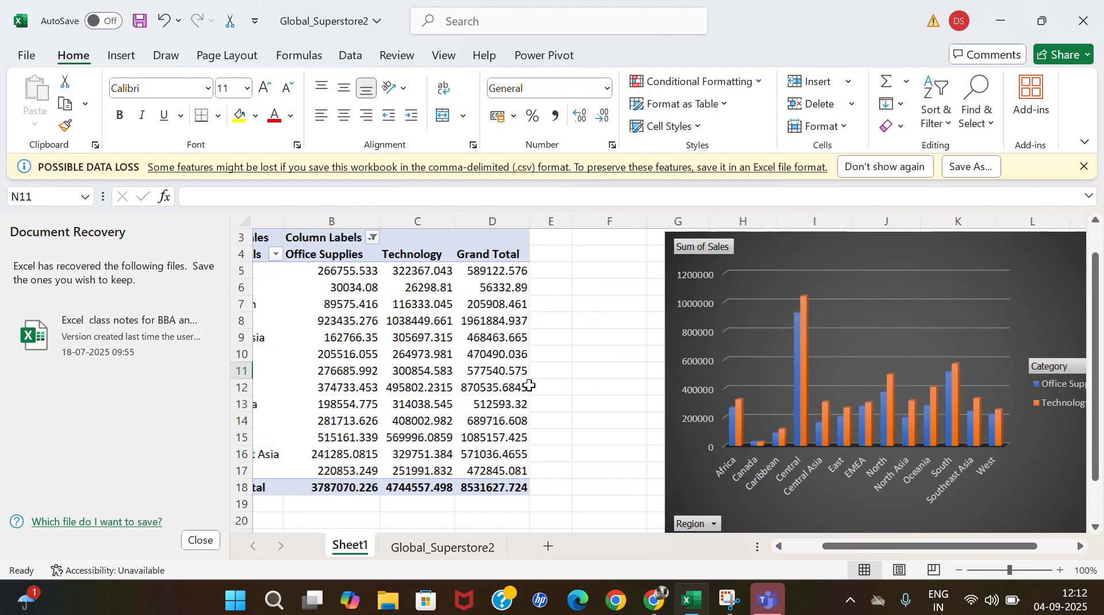
{"action": "mouse_move", "coordinate": [530, 386]}
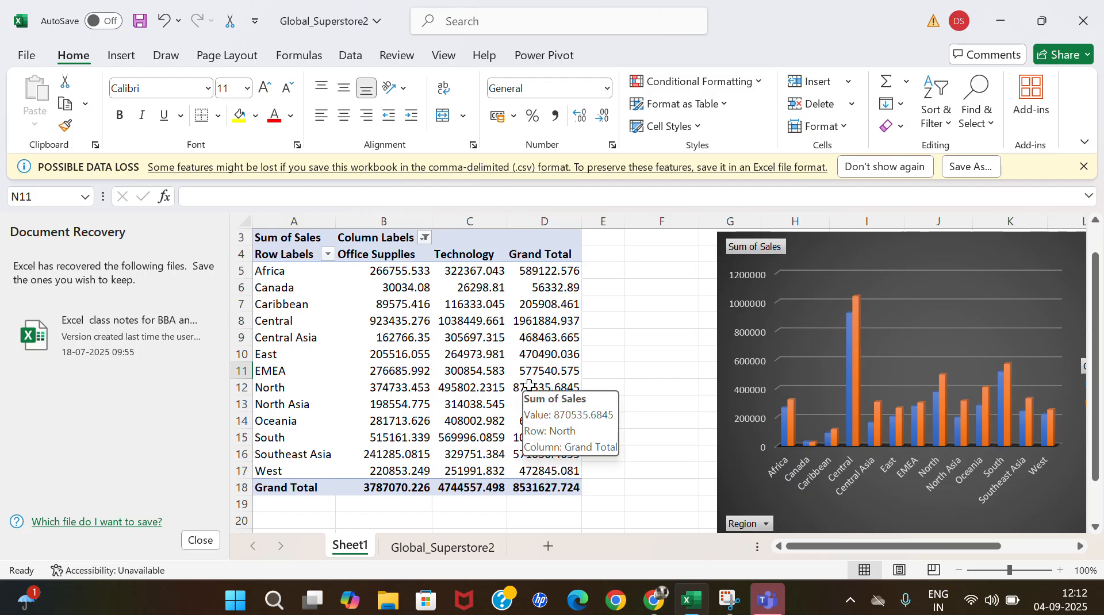